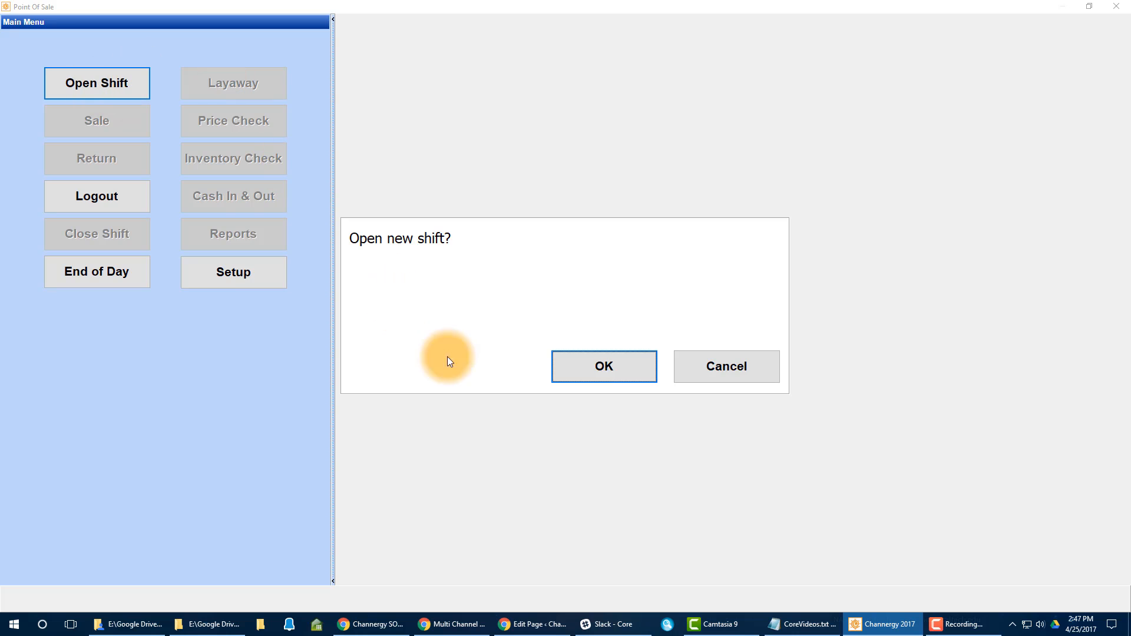
Confirm opening a new shift and submit the operator number.
left_click(630, 366)
left_click(495, 333)
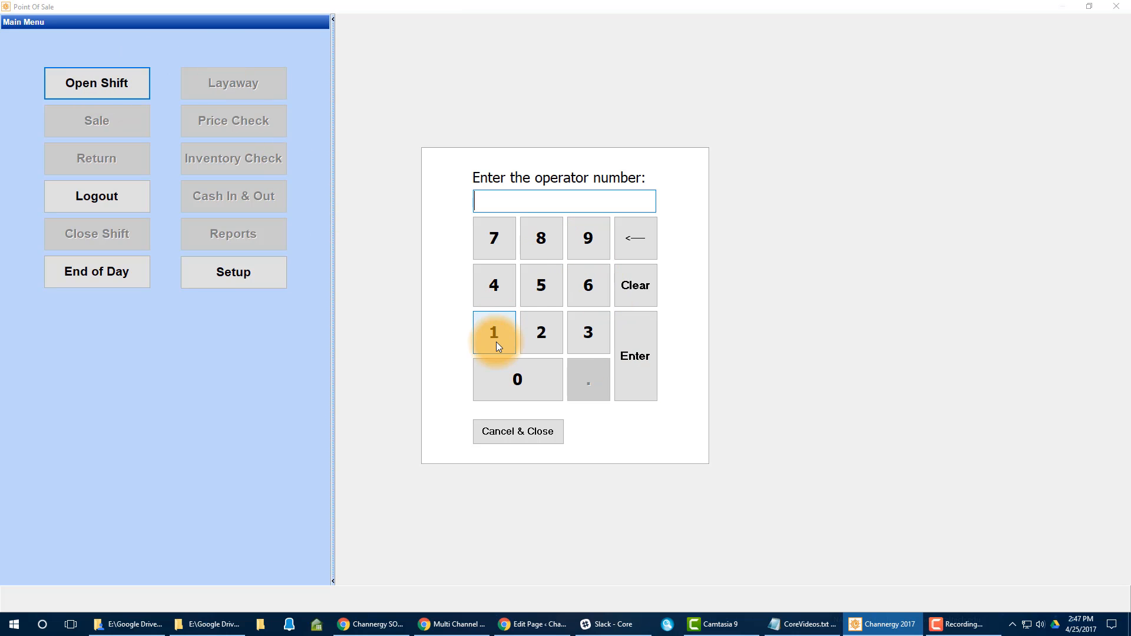
left_click(515, 380)
left_click(516, 380)
left_click(614, 358)
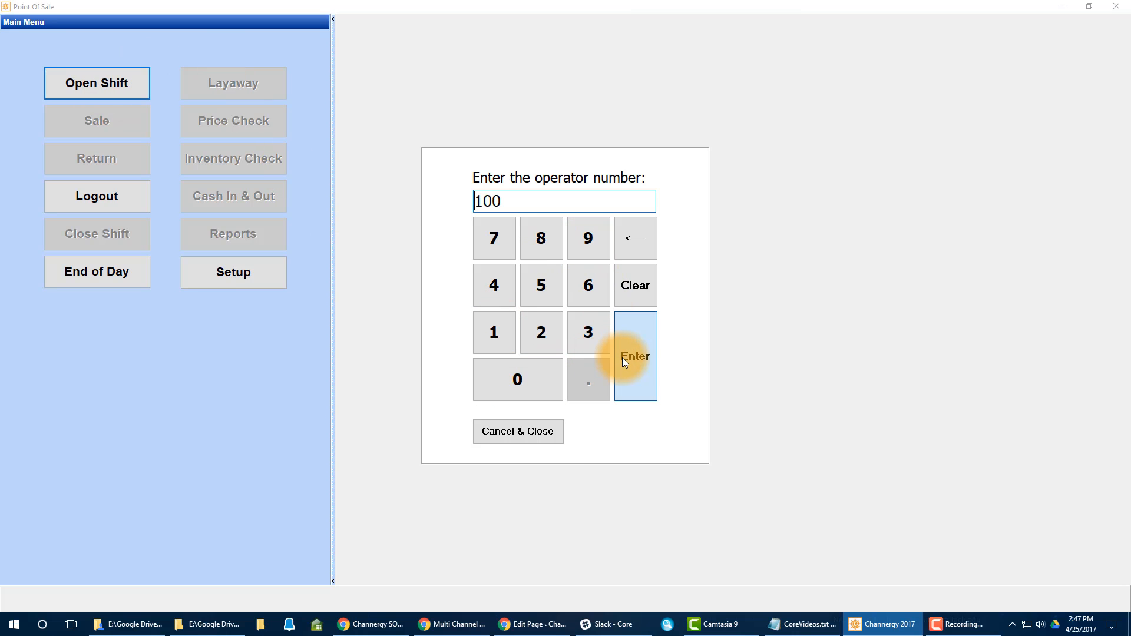
Enter and submit the operator's PIN to authorize the new shift.
left_click(585, 241)
left_click(585, 241)
left_click(582, 239)
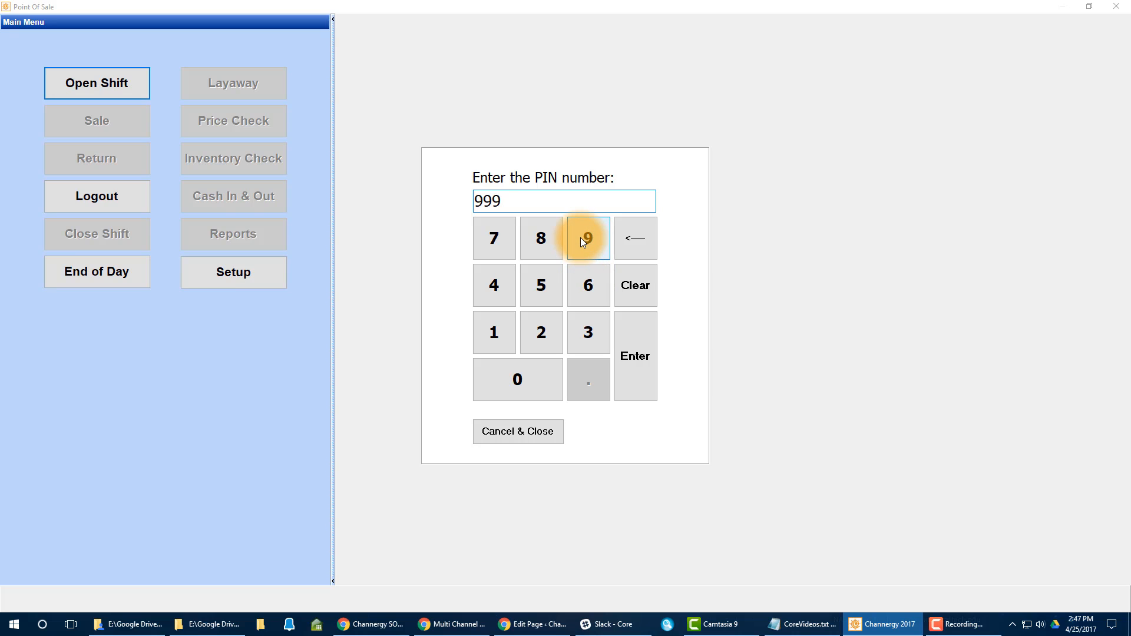
left_click(580, 238)
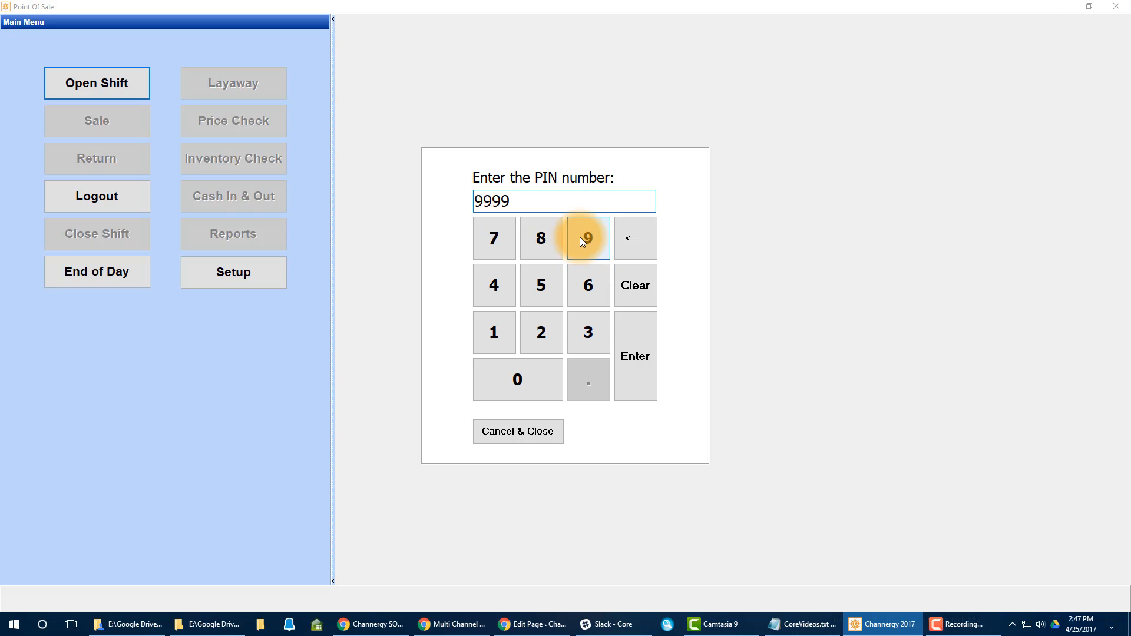
left_click(655, 368)
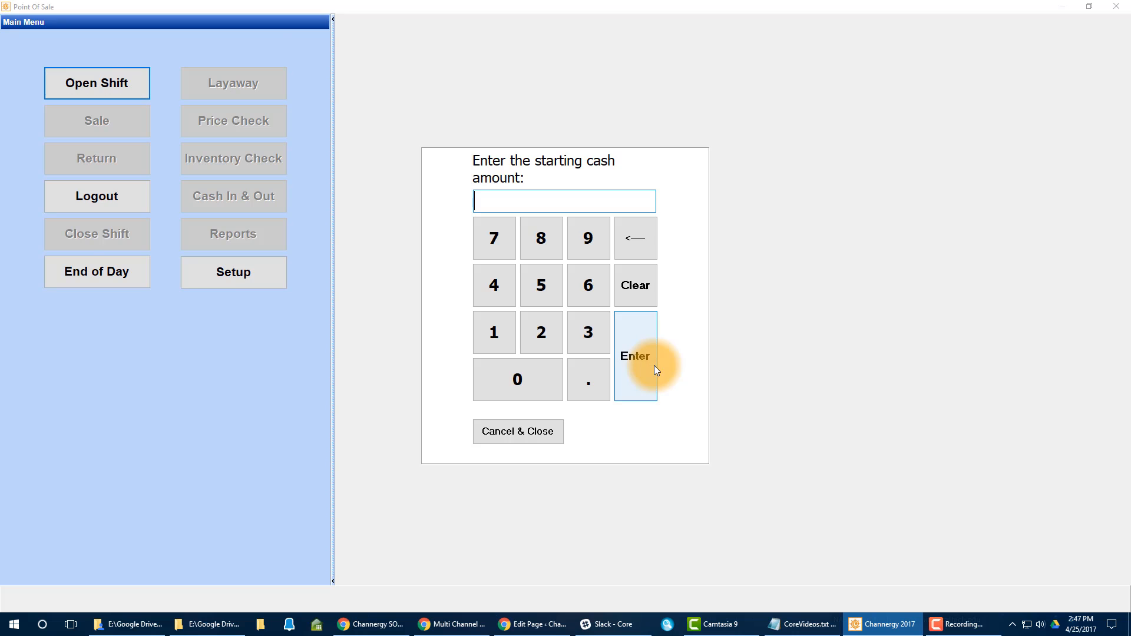
Set the shift's starting cash amount to 500 and submit it.
left_click(548, 288)
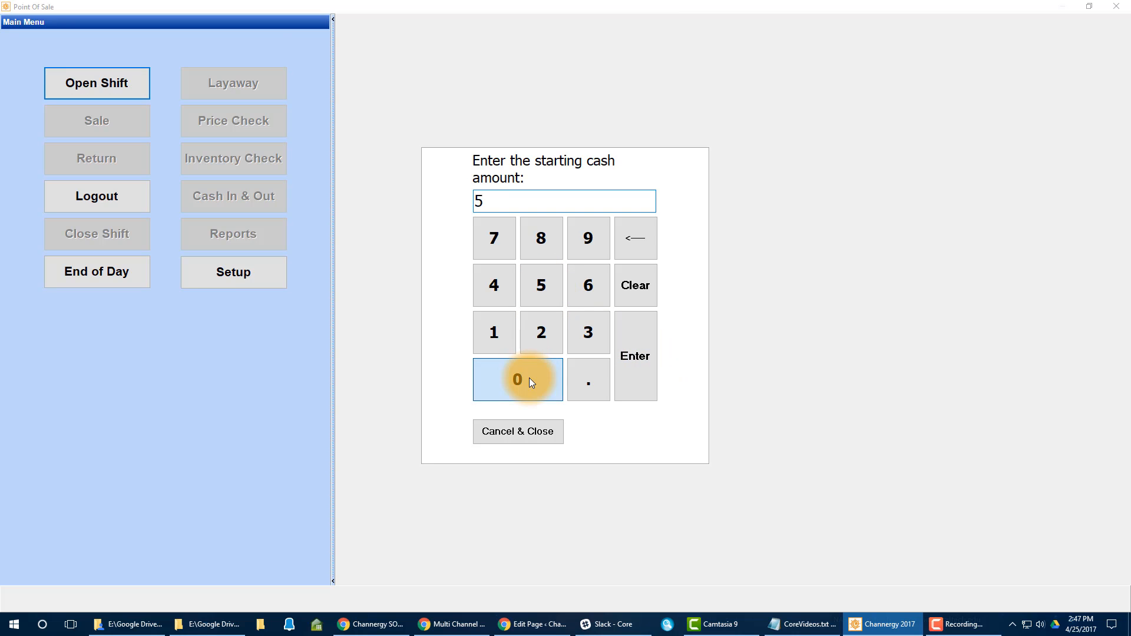
left_click(529, 377)
left_click(529, 377)
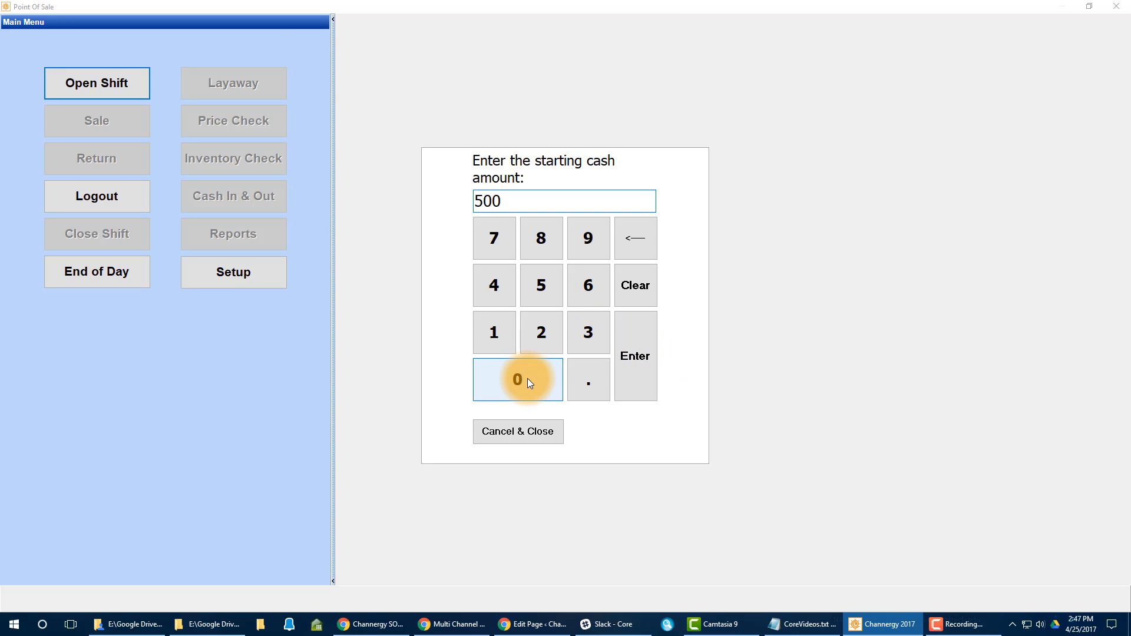
left_click(634, 341)
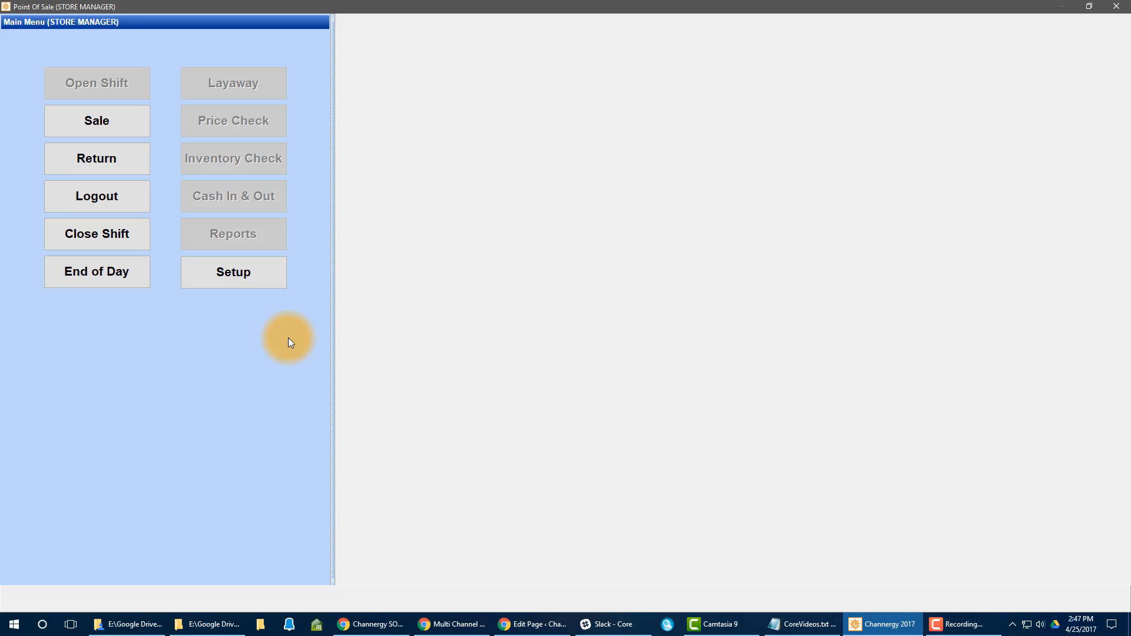
Start a new sale and open the T-Shirts category within Mens Shirts.
left_click(96, 121)
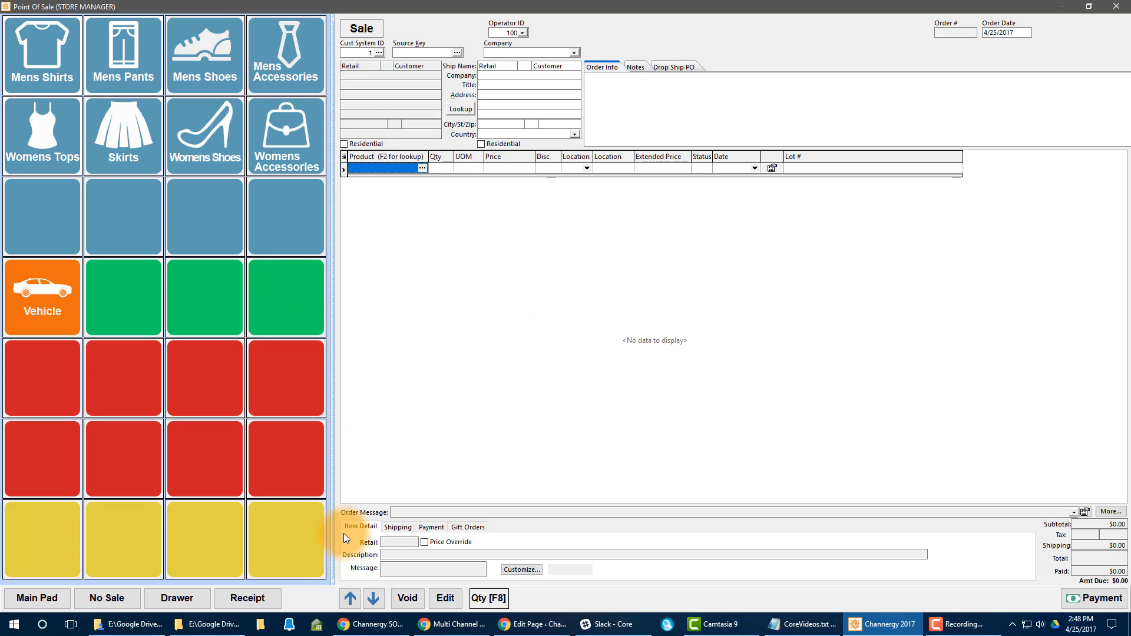
left_click(493, 599)
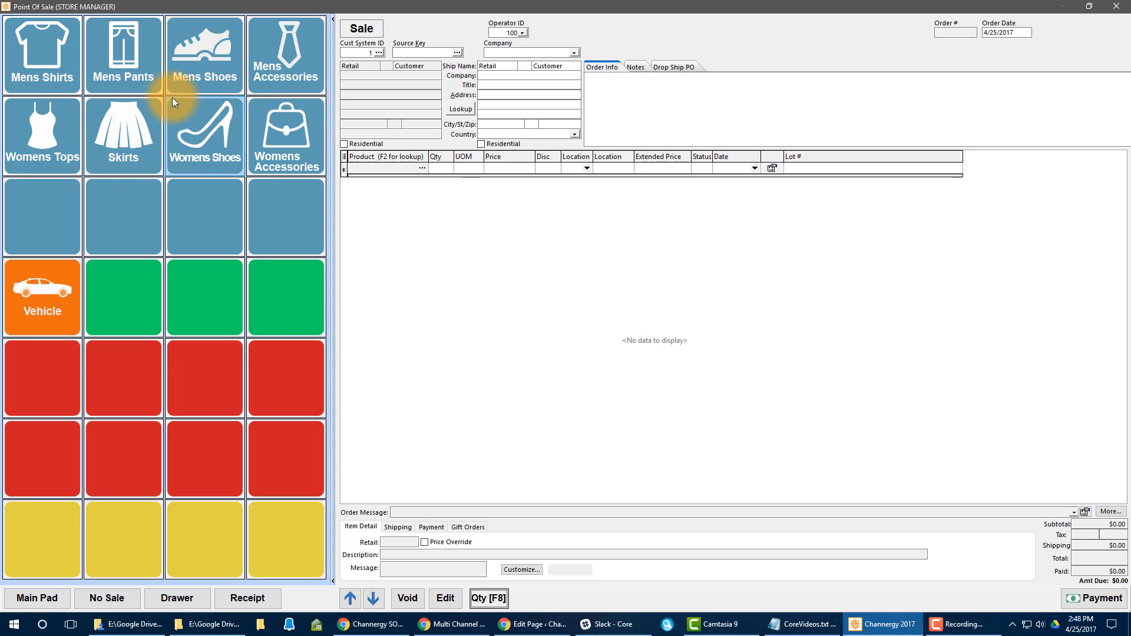
left_click(43, 50)
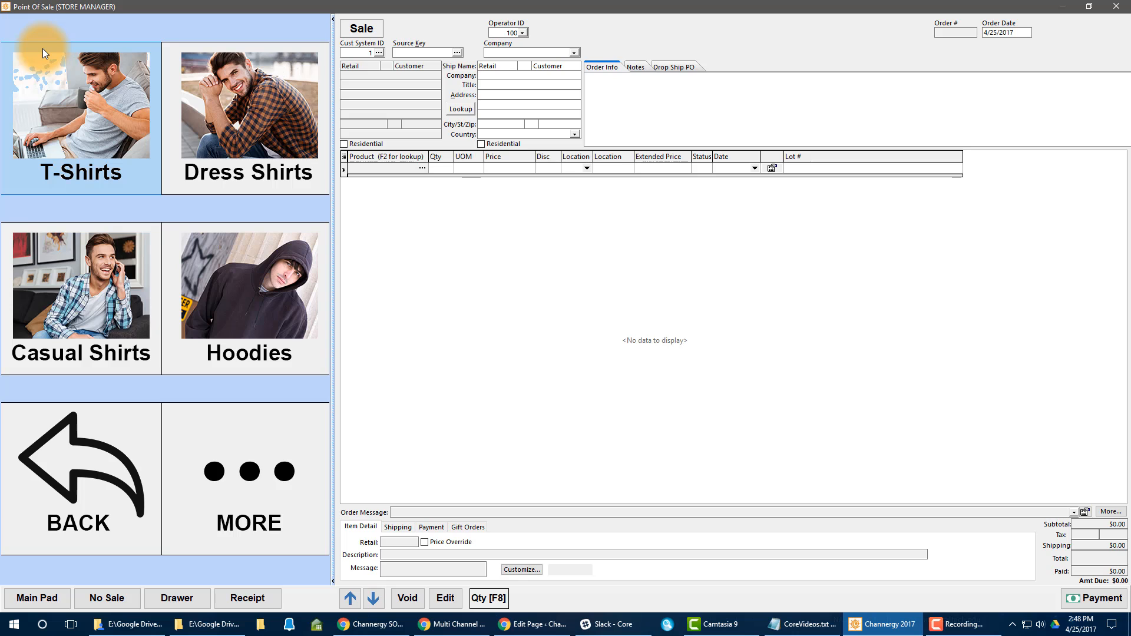
left_click(209, 315)
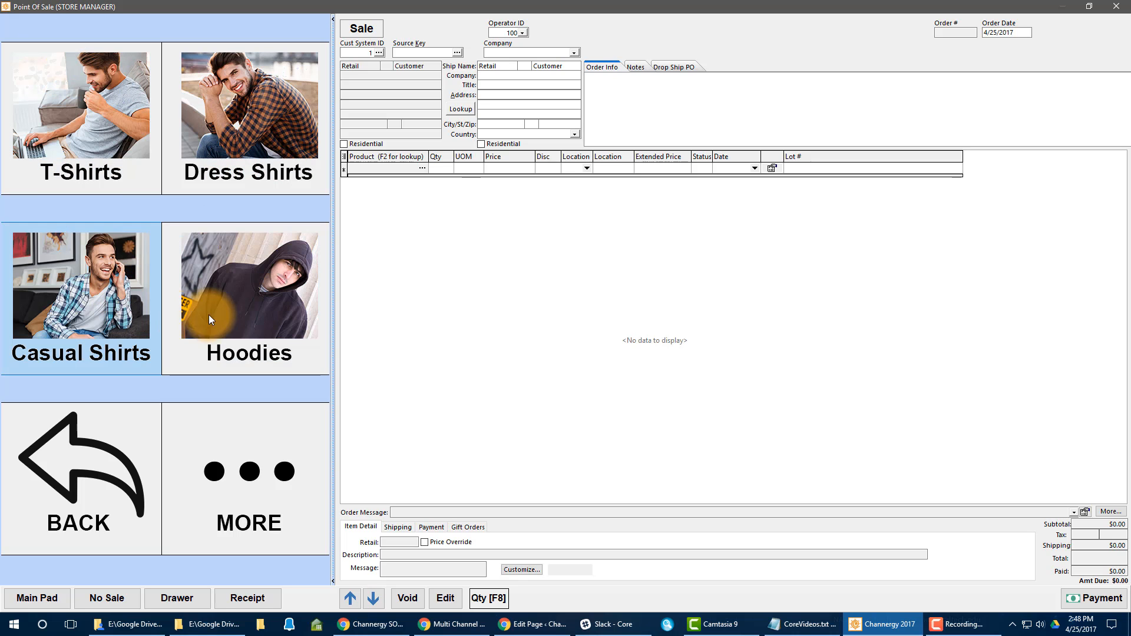
left_click(205, 143)
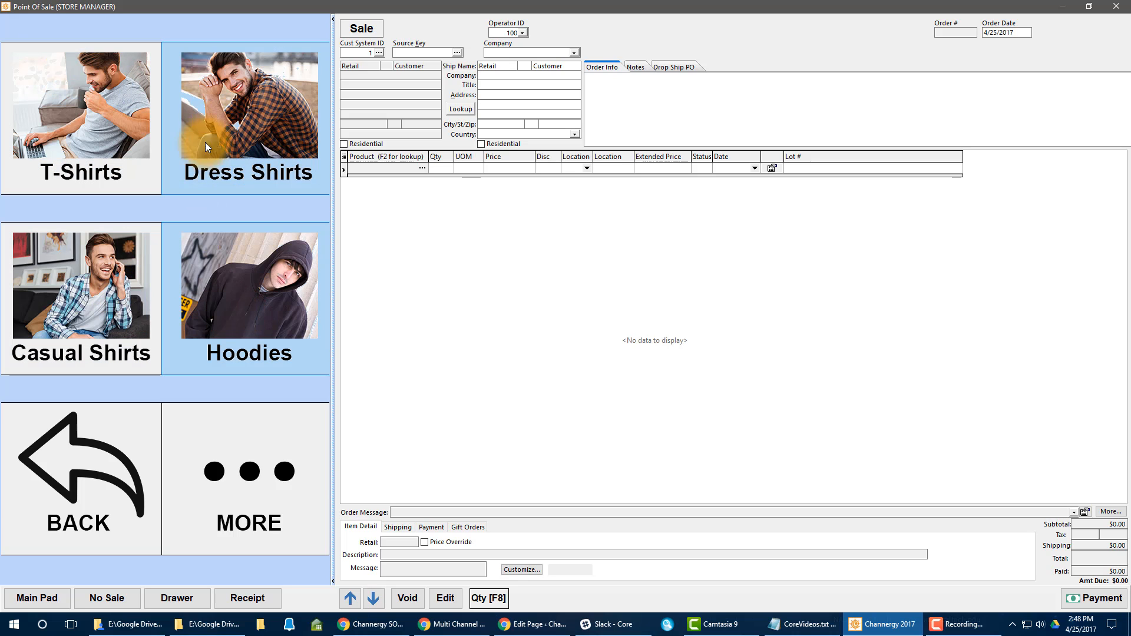
left_click(109, 119)
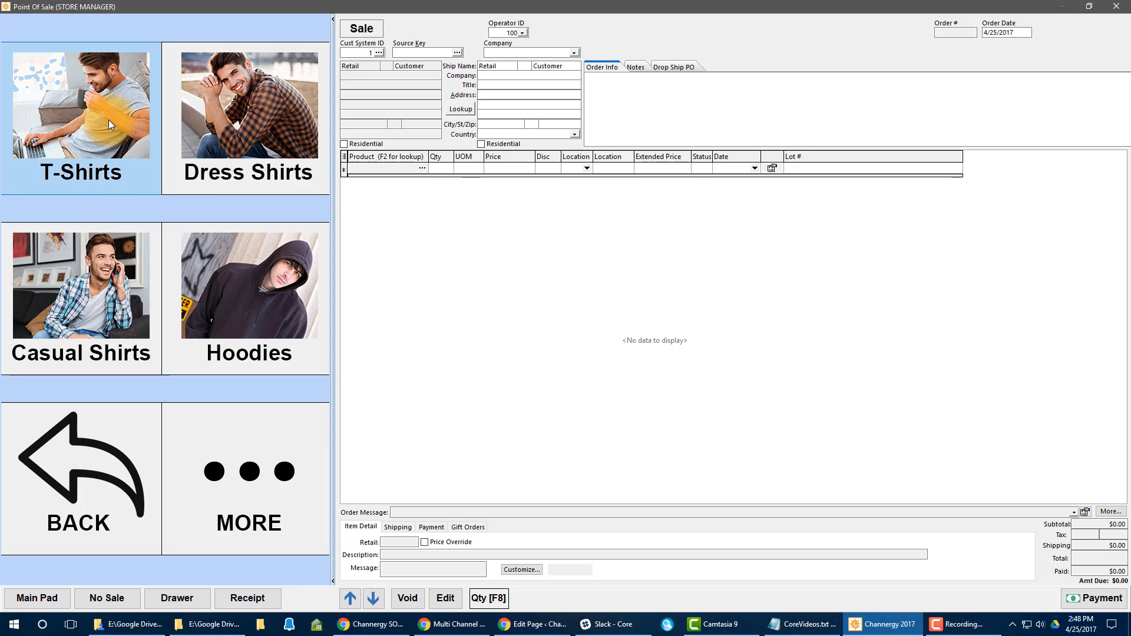
left_click(109, 120)
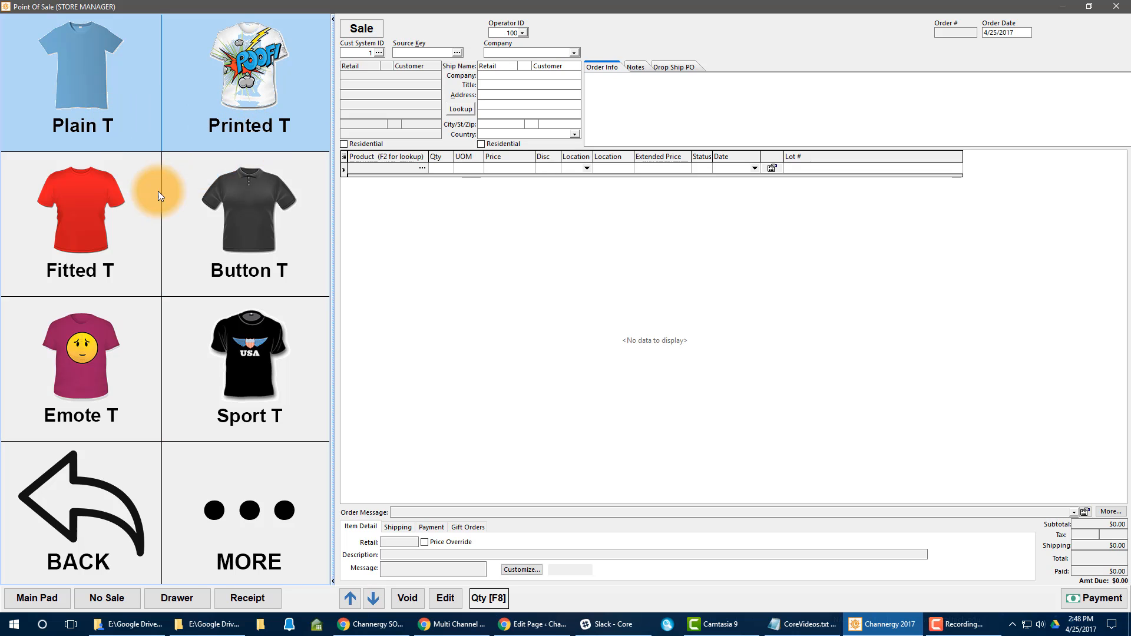
Add a Plain T in size LG and color LG Blue to the sale.
left_click(206, 377)
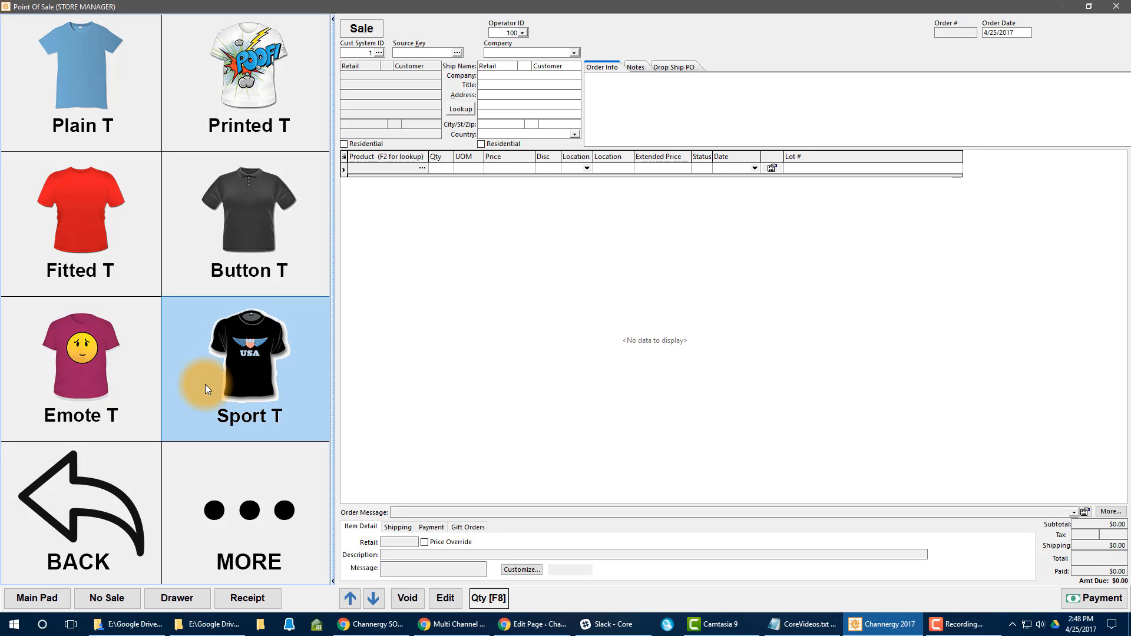
left_click(80, 82)
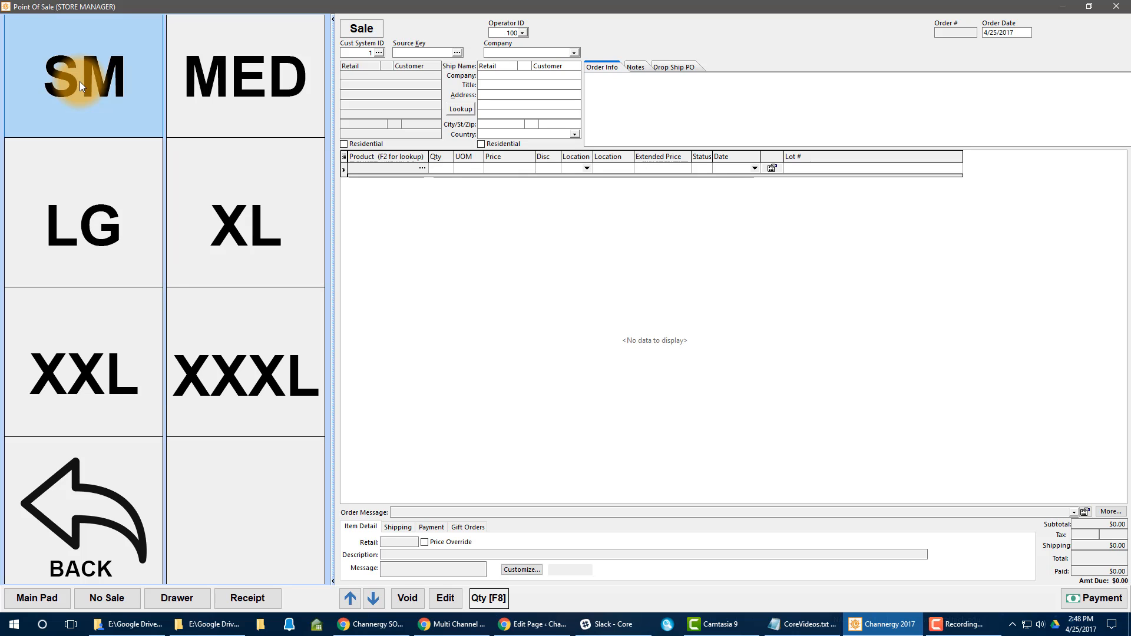
left_click(152, 277)
left_click(261, 207)
left_click(89, 221)
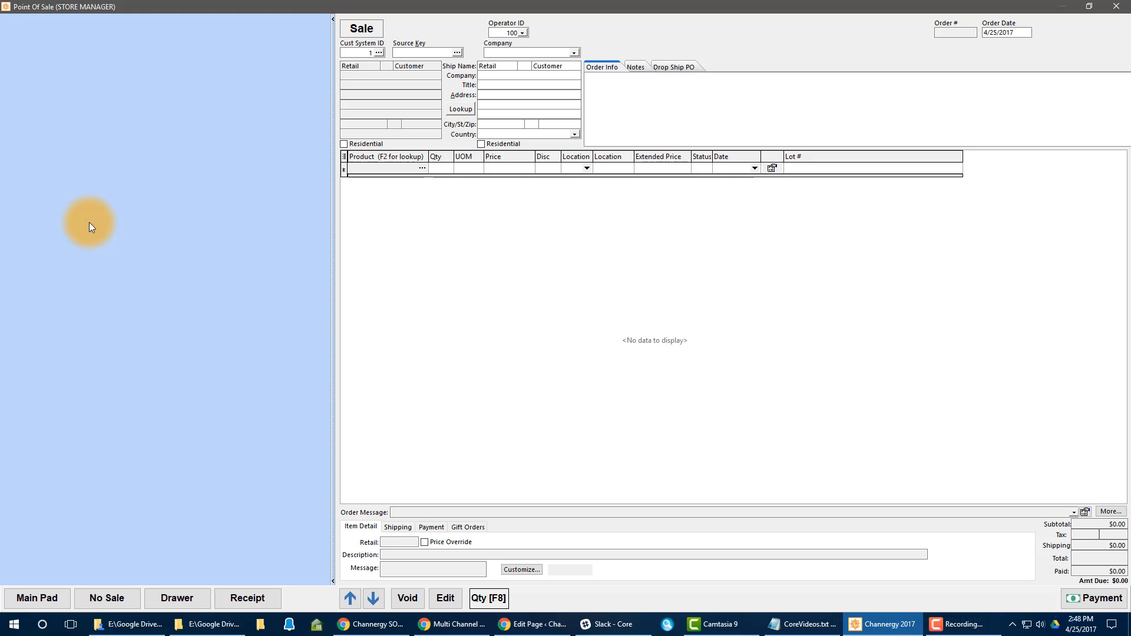
left_click(104, 208)
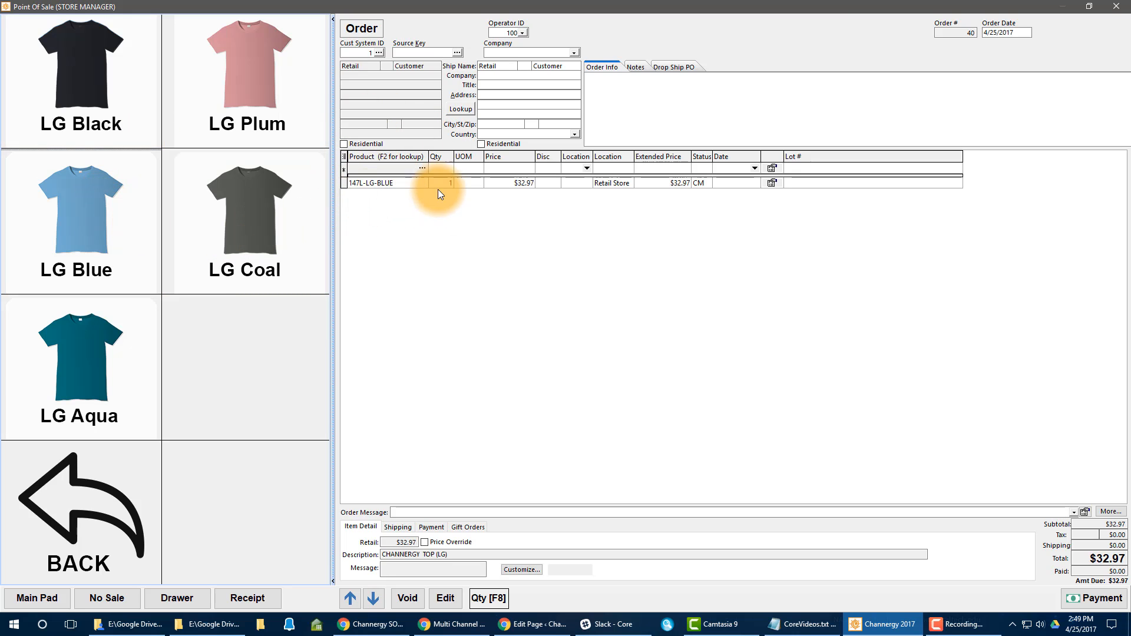
Look over the actions available for the 147L-LG-BLUE order item.
left_click(779, 183)
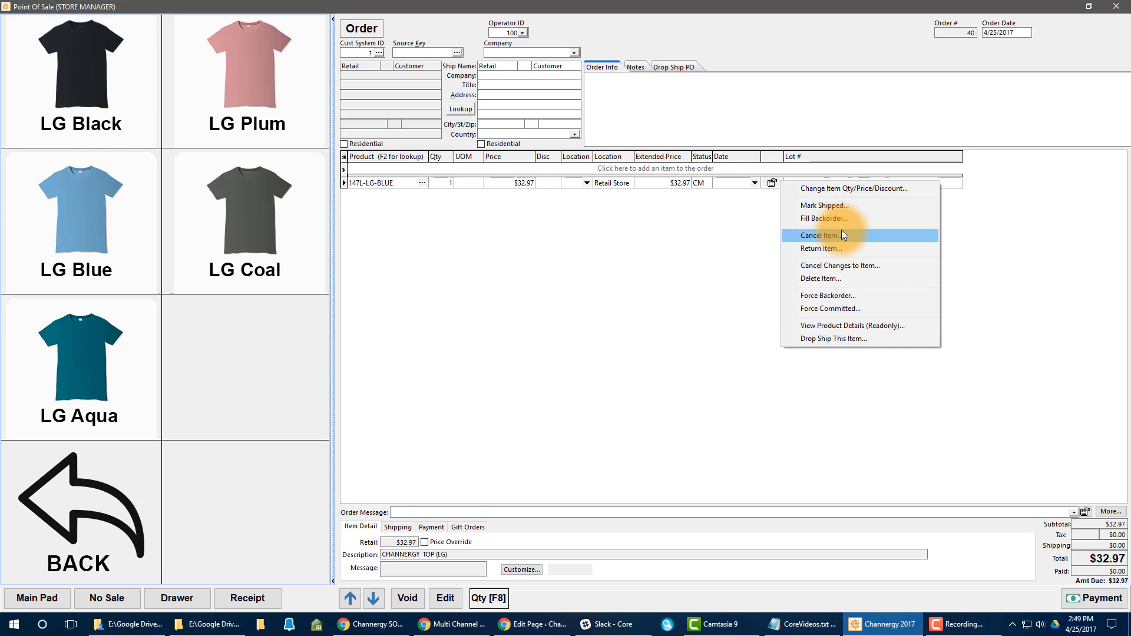
left_click(665, 286)
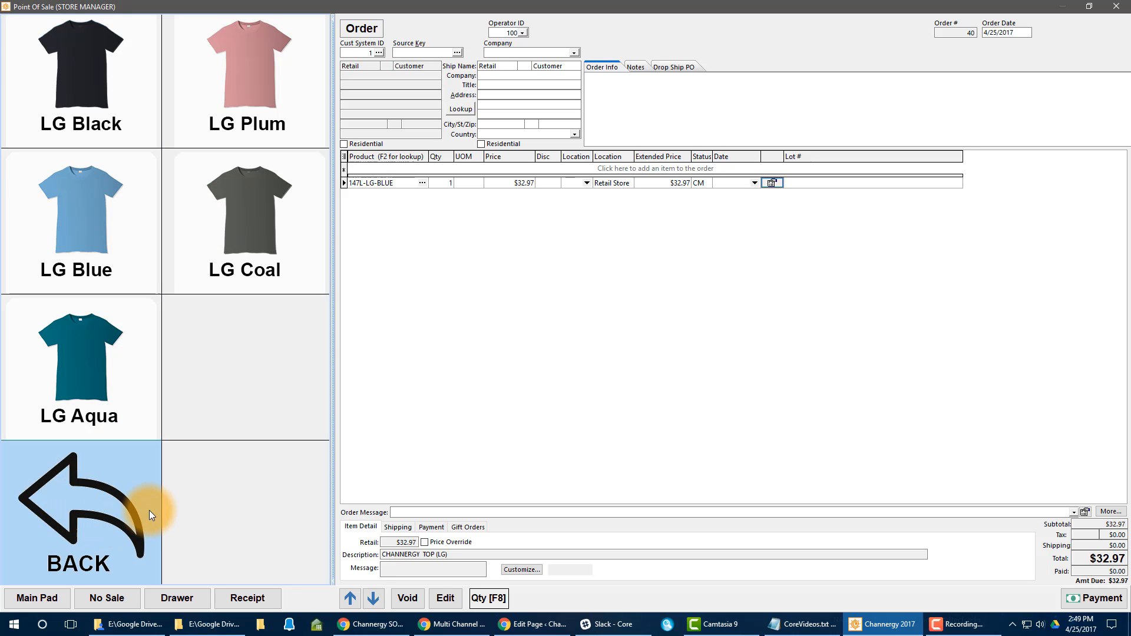
Add item 146L-SM-GREY from Mens Pants to the order and return to the main product pad.
left_click(16, 599)
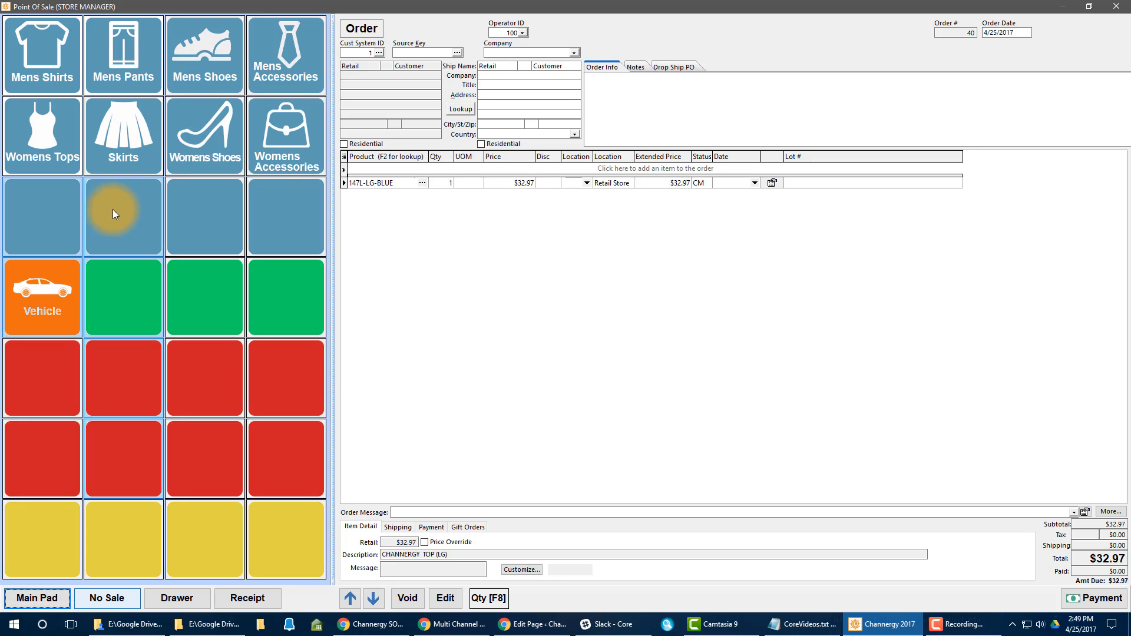
left_click(129, 62)
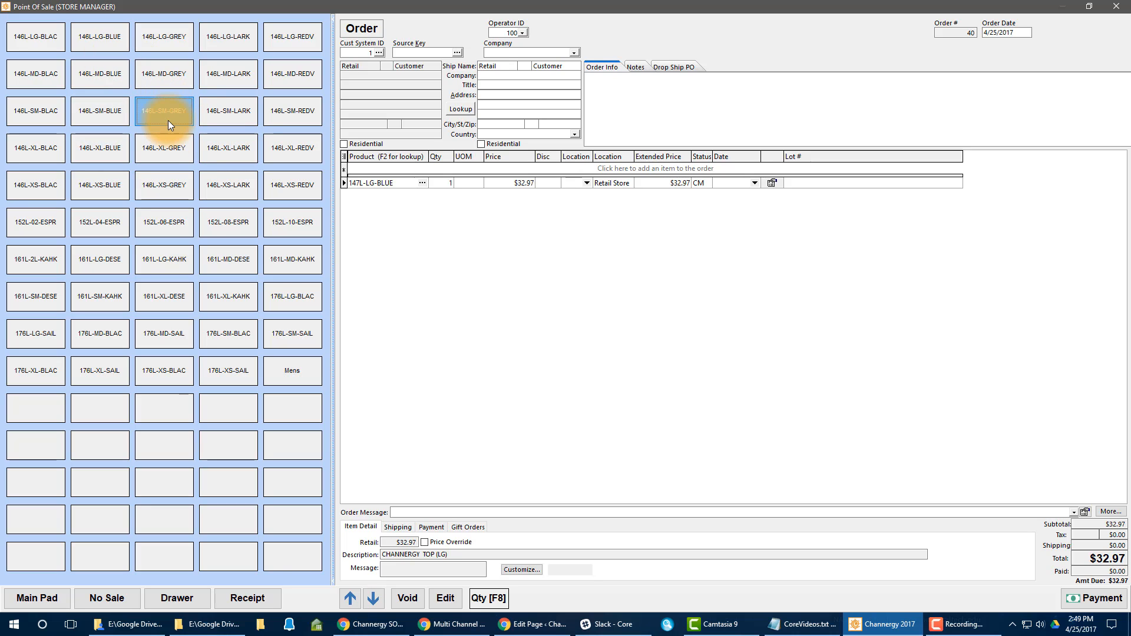
left_click(50, 596)
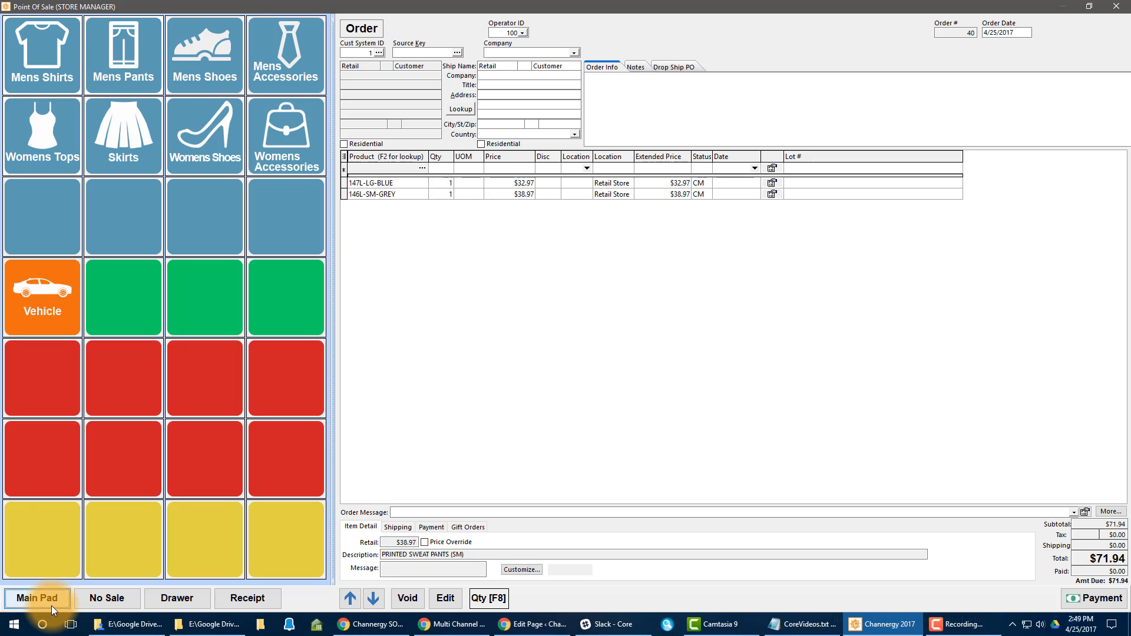
Pay for the order in cash with $100.00 tendered, accept the payment and close the payment window.
left_click(1076, 602)
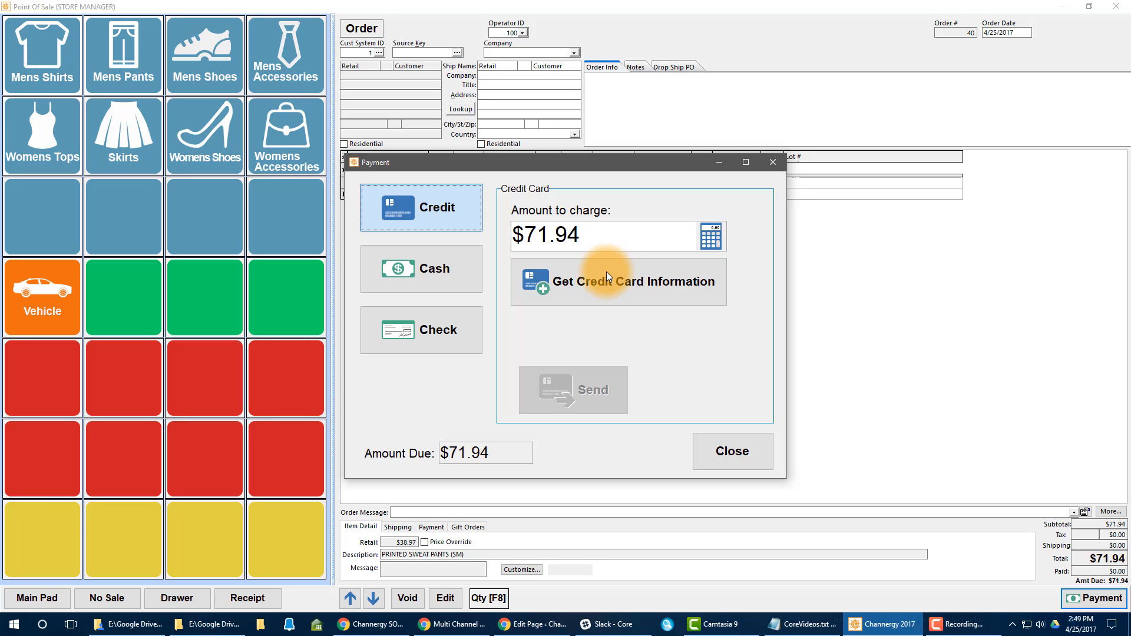
left_click(436, 275)
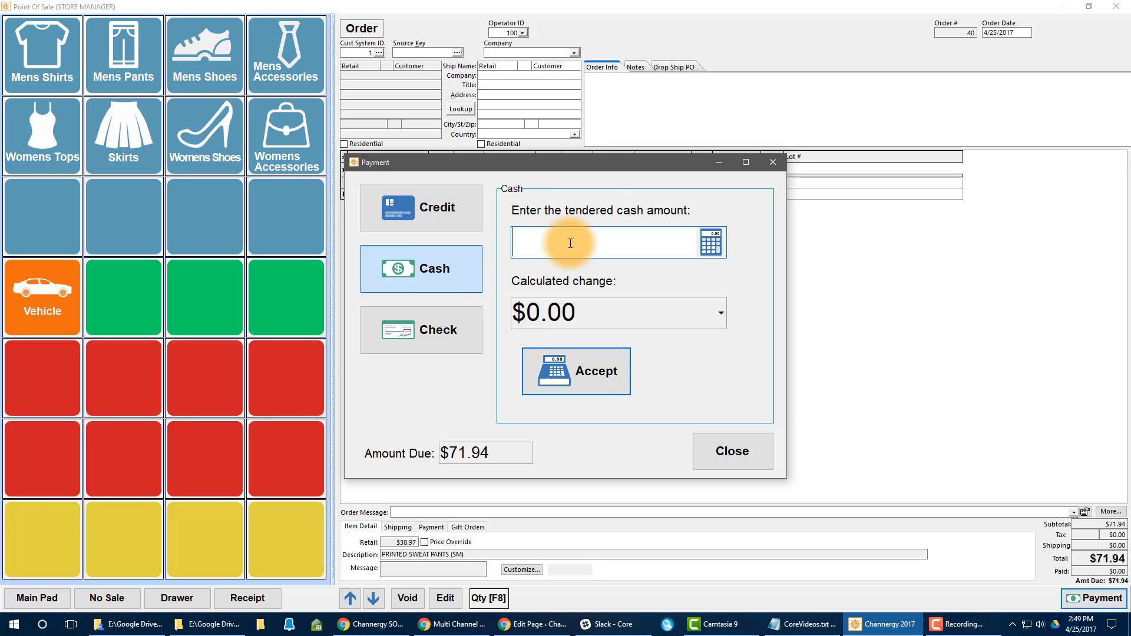
type("10")
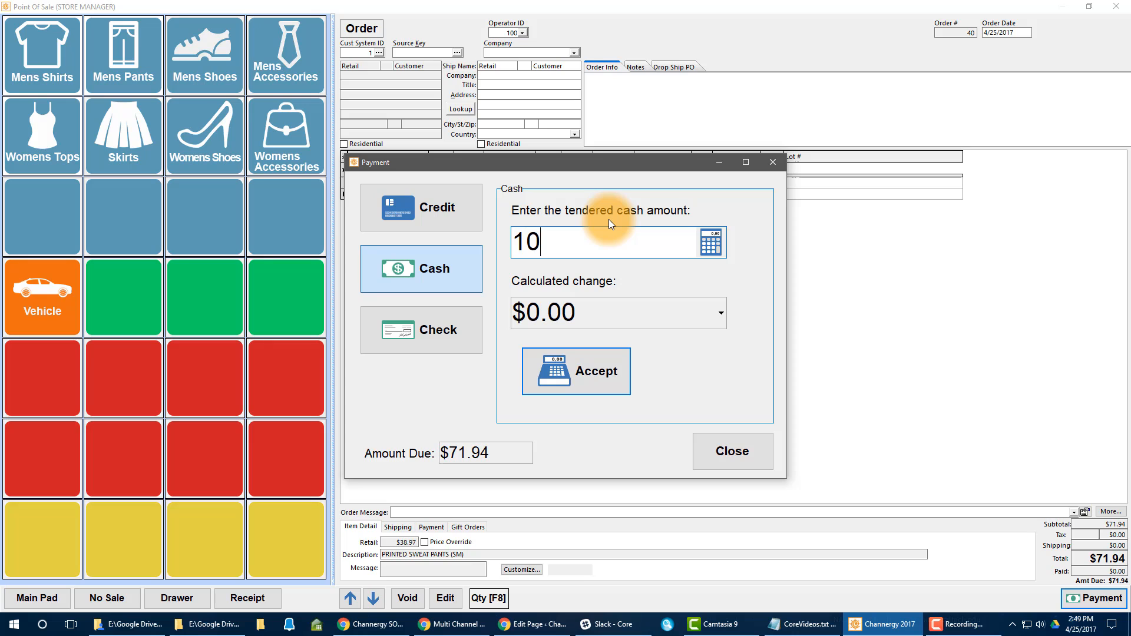
type("0.00")
left_click(577, 355)
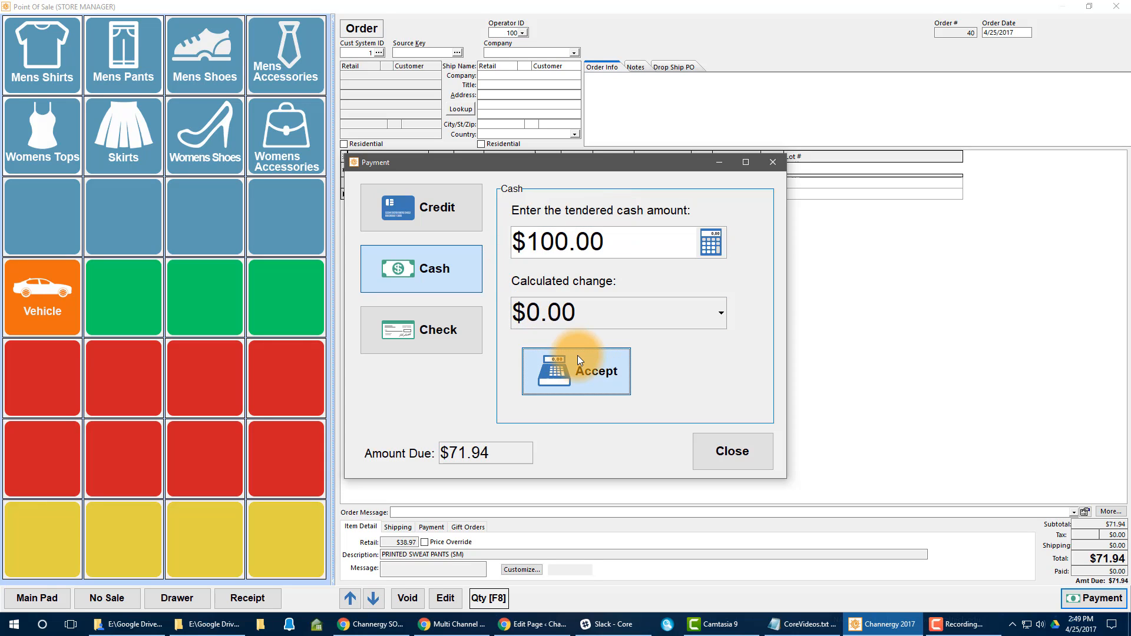
left_click(557, 311)
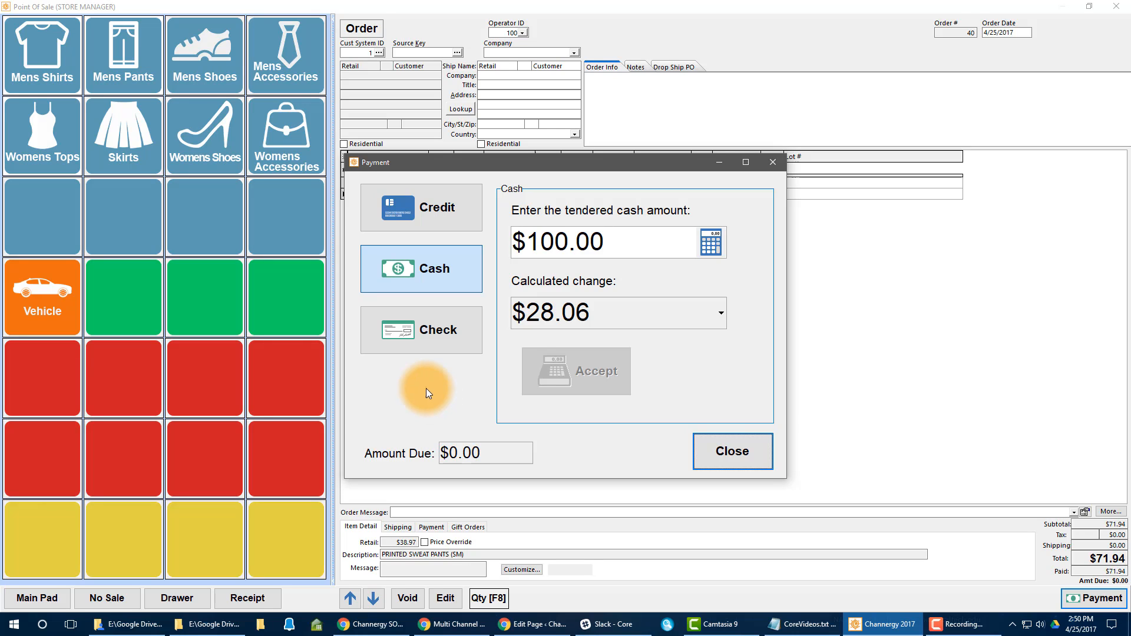
left_click(732, 444)
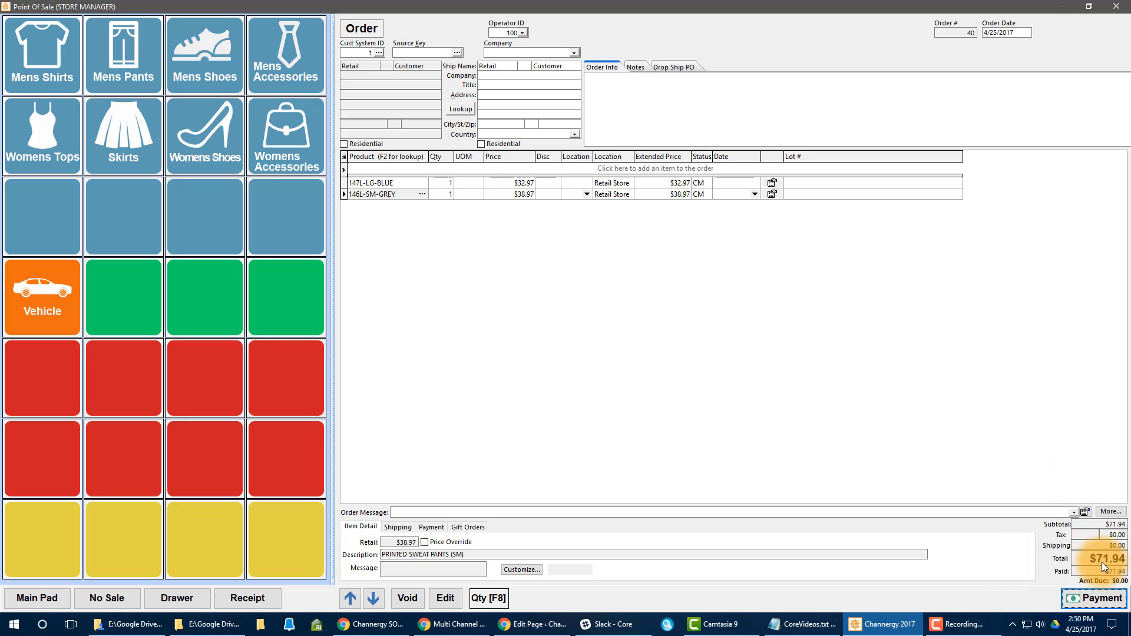
Print the order's receipt, agreeing to print the invoice again.
left_click(258, 599)
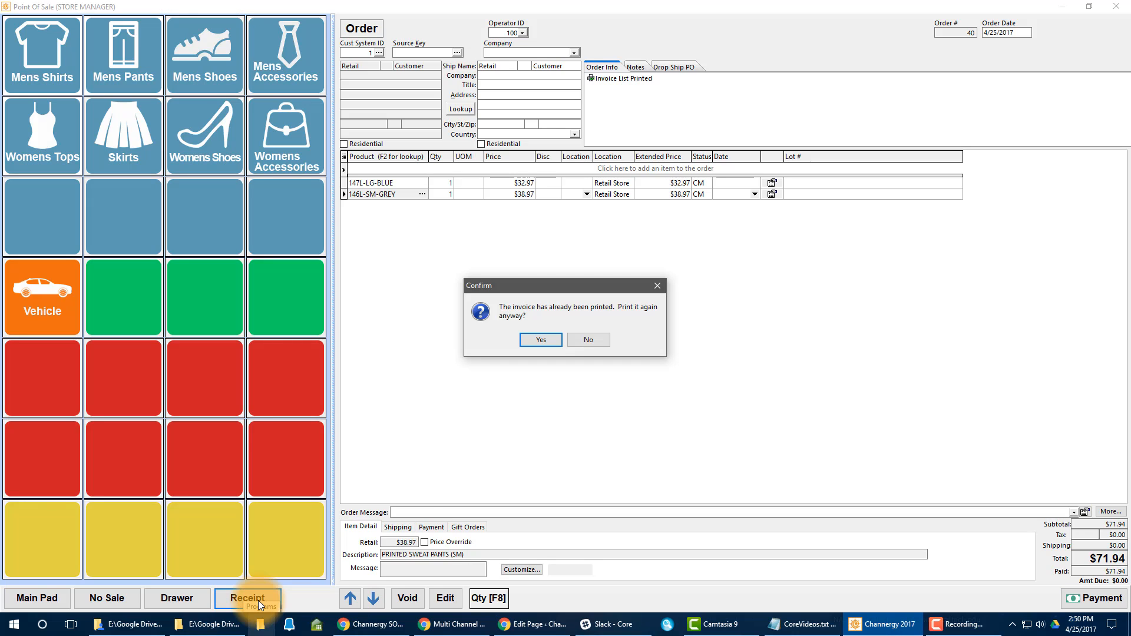
left_click(536, 340)
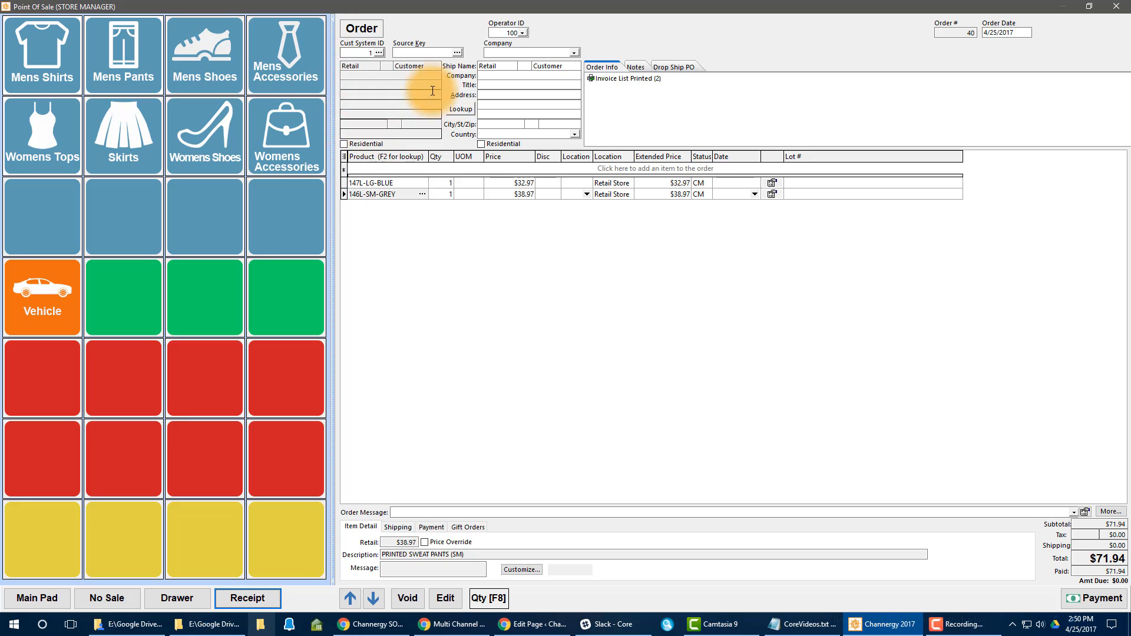
Look at the order's customer address, email and phone fields, and return to the item details.
left_click(381, 92)
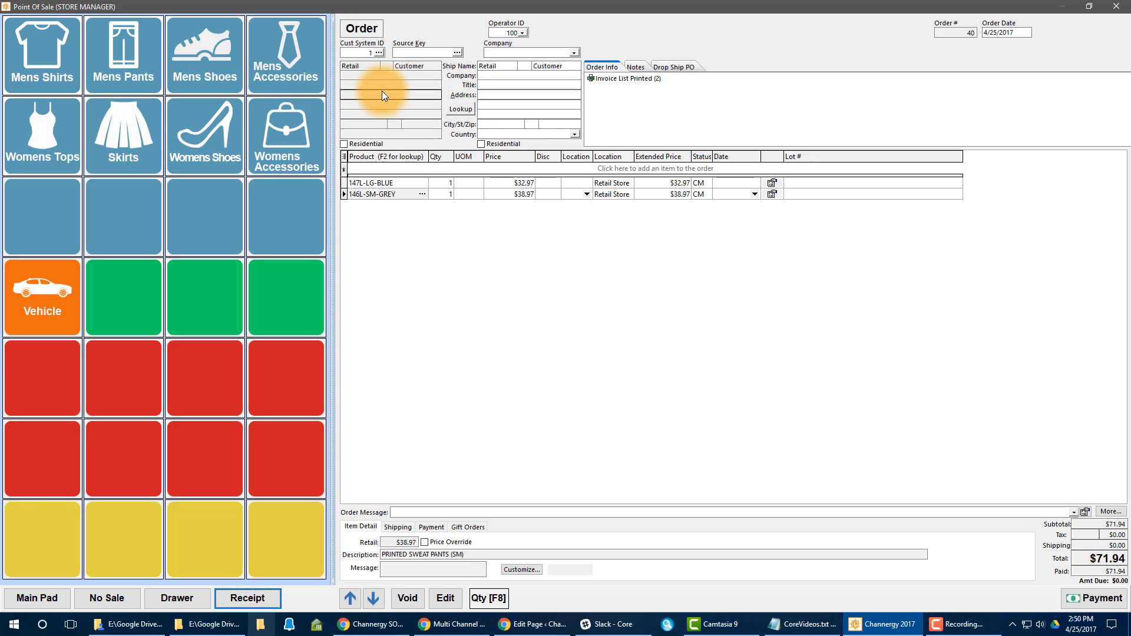
left_click(400, 528)
left_click(401, 558)
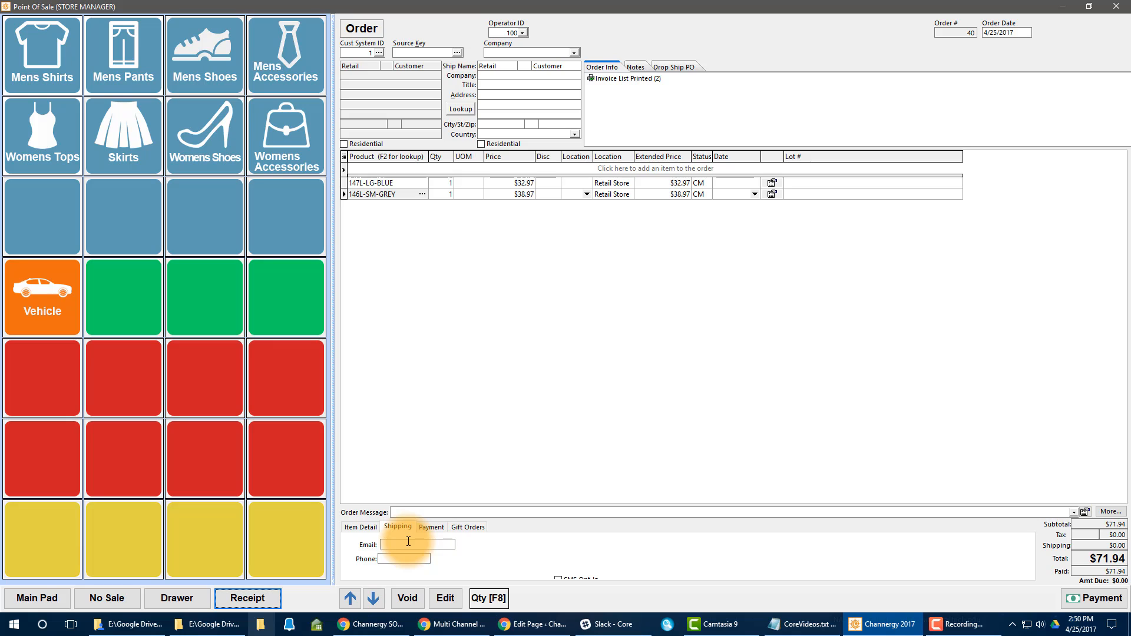
left_click(406, 543)
left_click(365, 528)
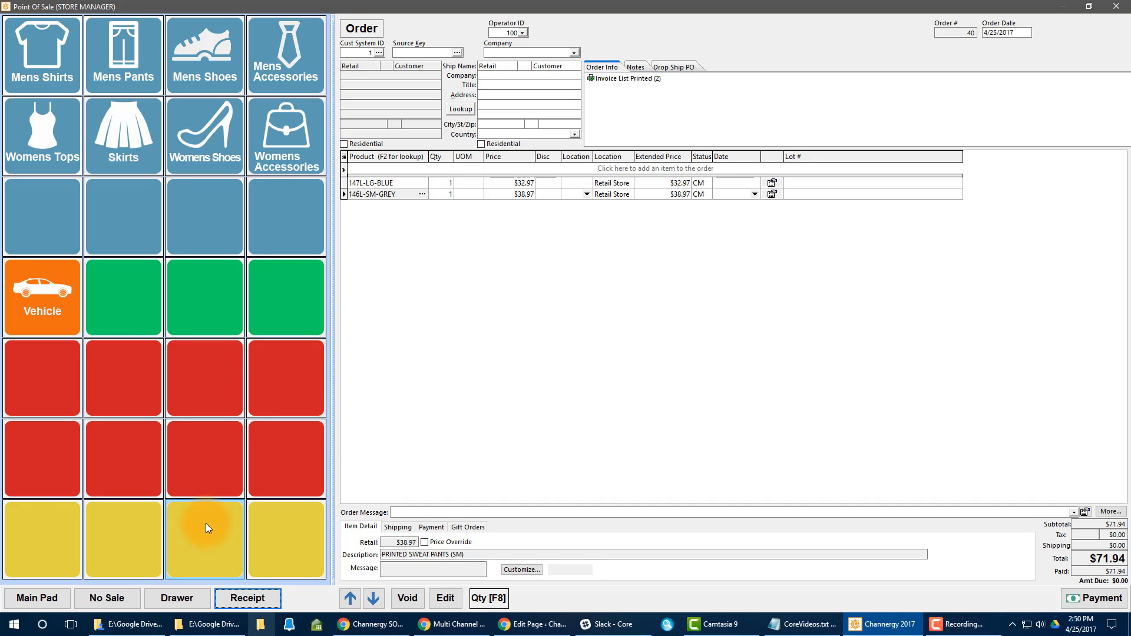
Leave the order for the main menu, open the button pad setup list and enlarge its window.
left_click(119, 601)
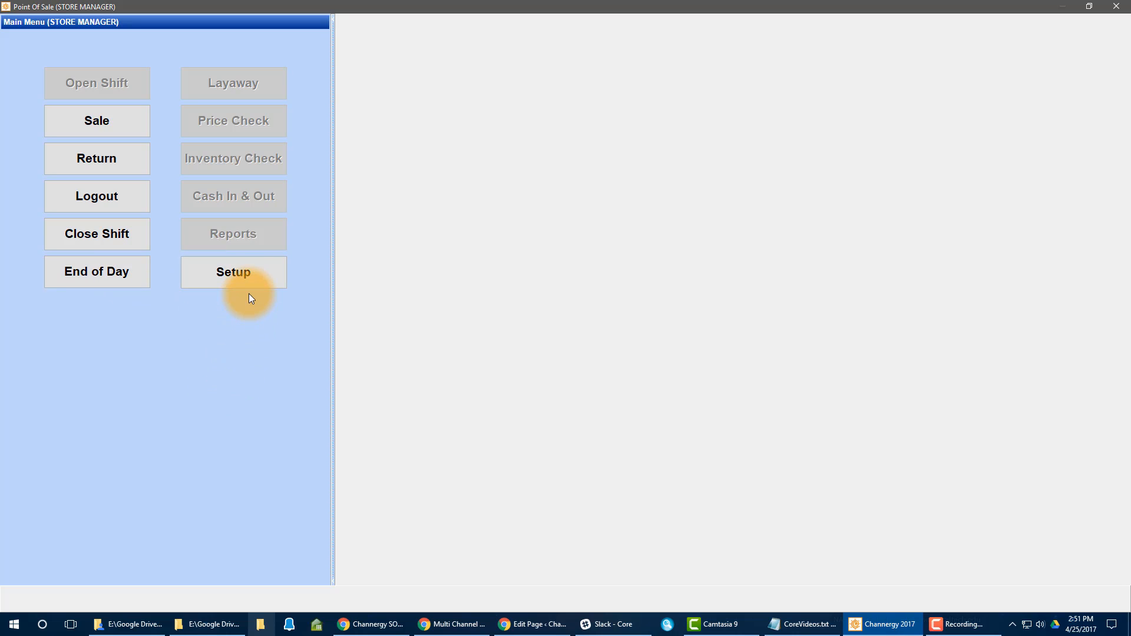
left_click(246, 278)
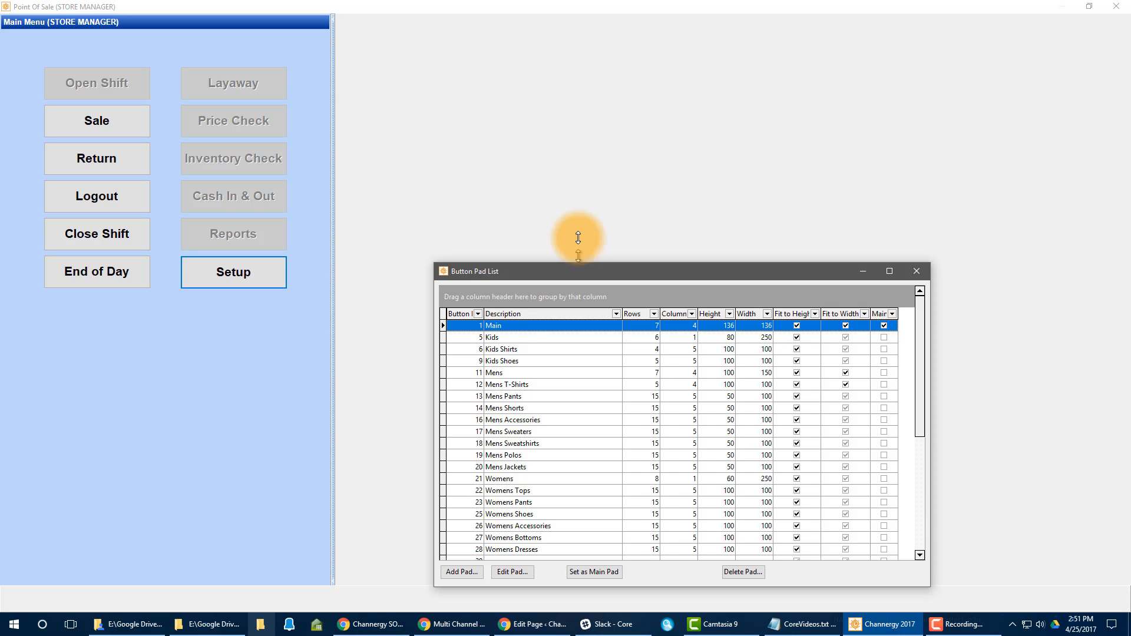
left_click_drag(578, 256, 791, 66)
left_click_drag(820, 540, 826, 603)
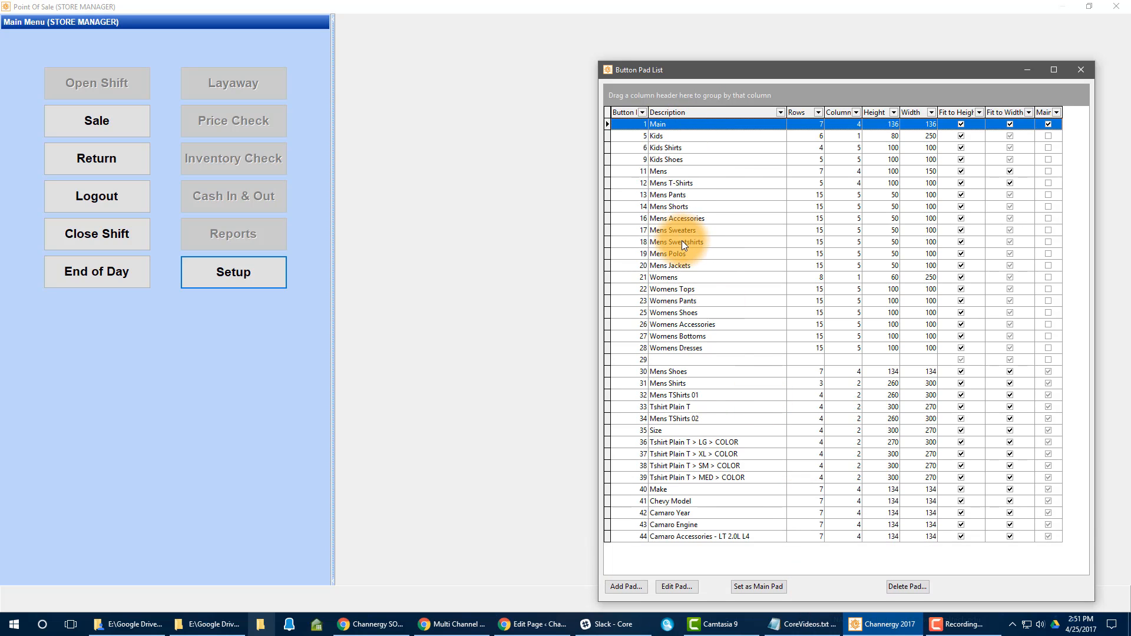
Open the Main button pad for editing and extend its setup window to show more of the pad.
left_click(666, 182)
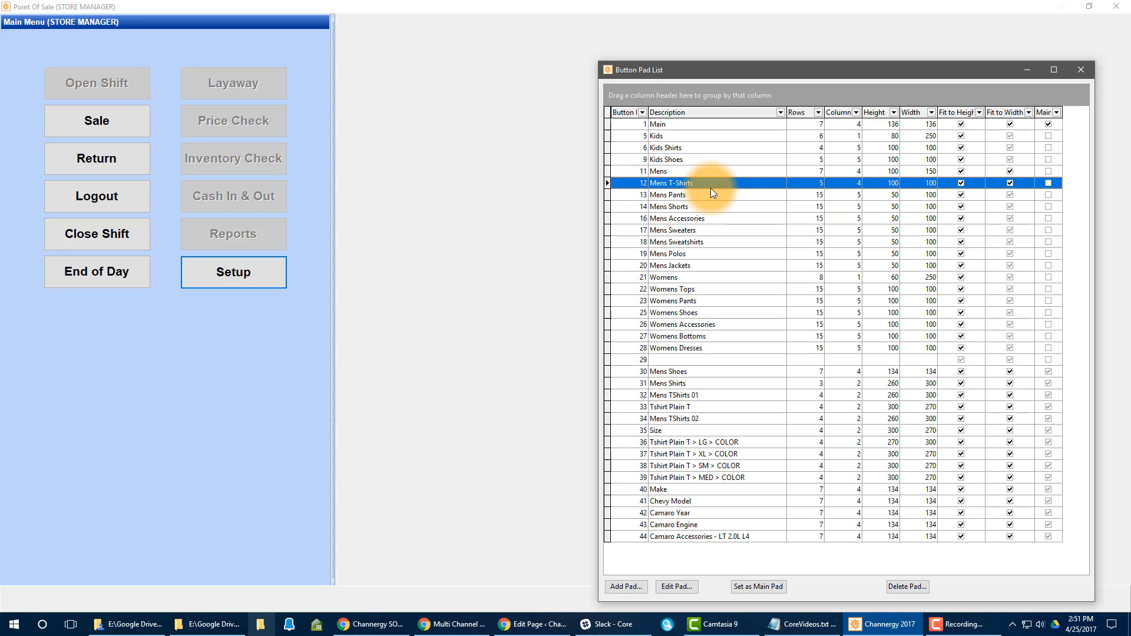
left_click(656, 123)
left_click(672, 587)
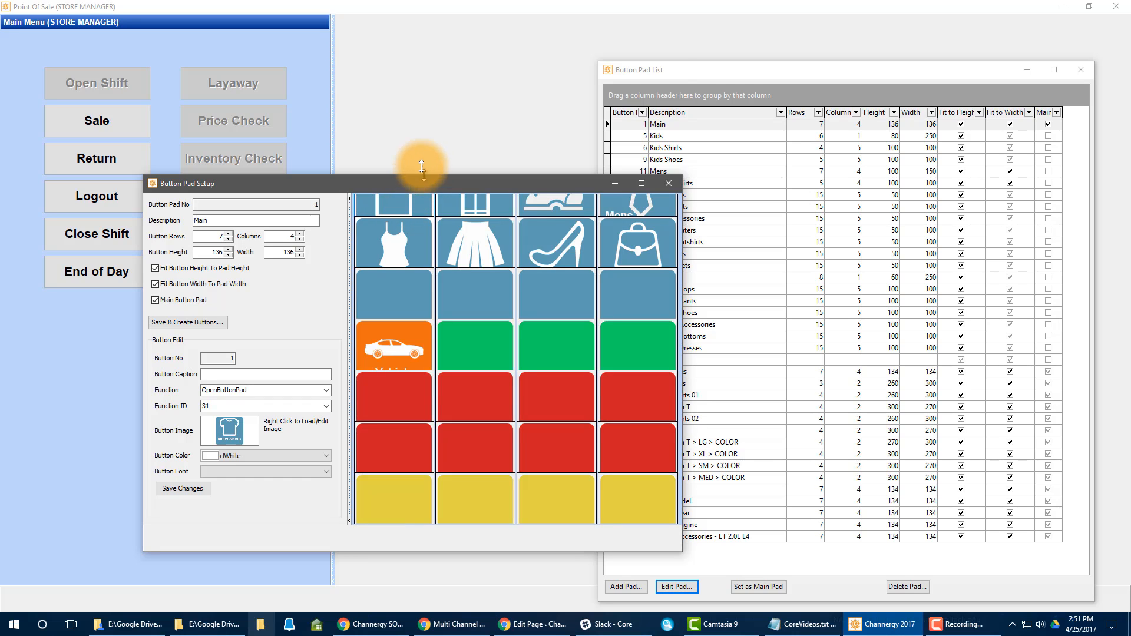
left_click_drag(423, 175, 423, 18)
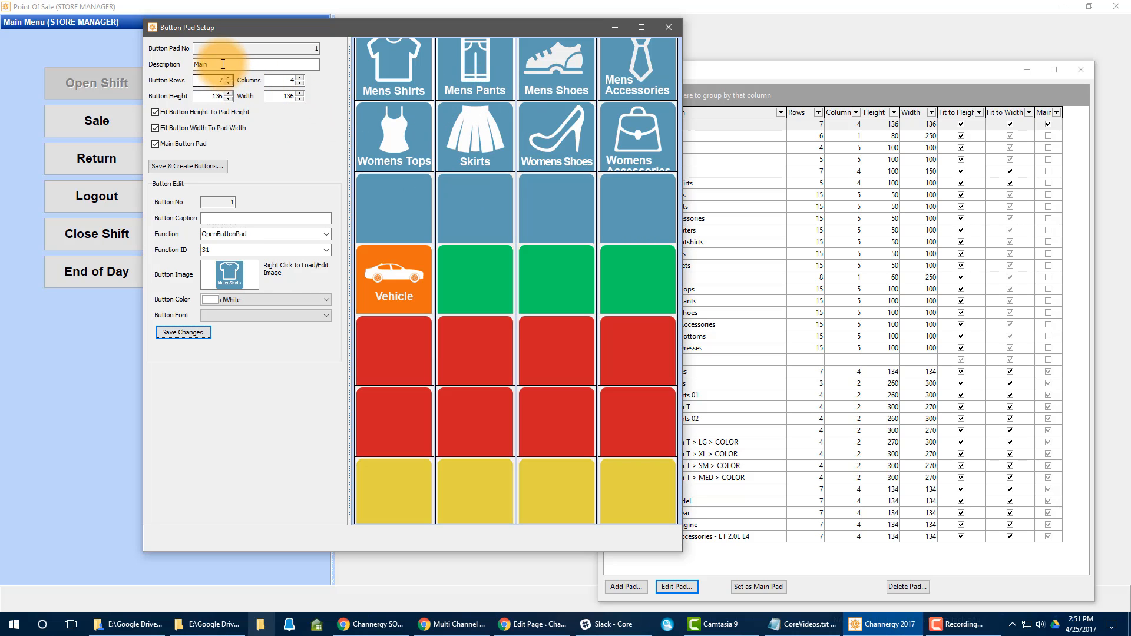
left_click_drag(222, 64, 187, 63)
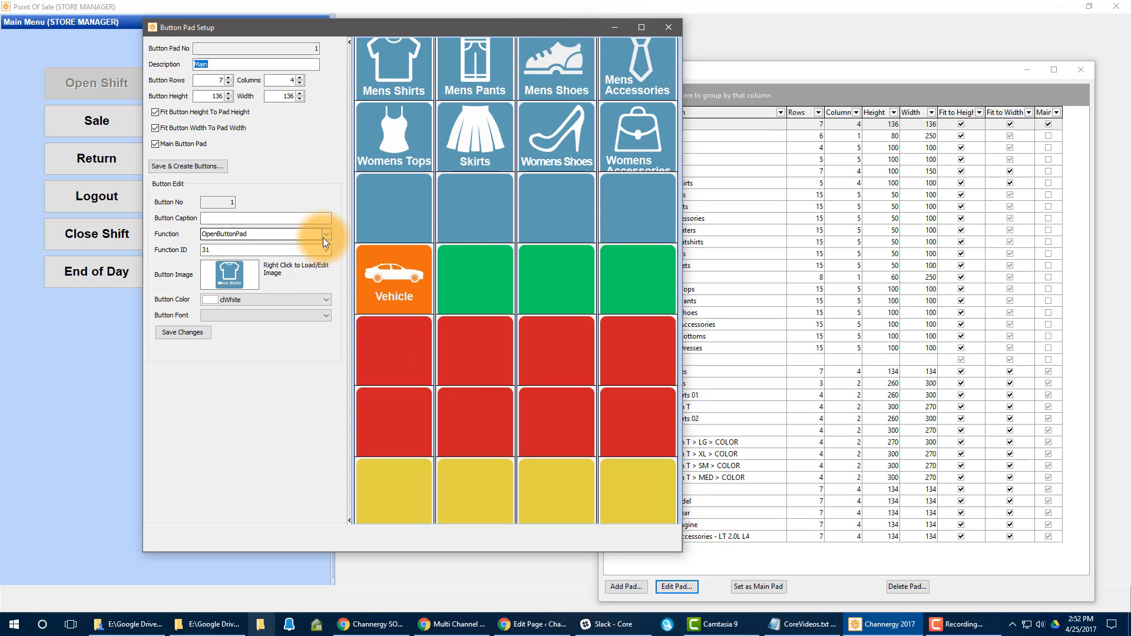
Select blank button 9 on the Main pad and choose AddItem as its function.
left_click(398, 207)
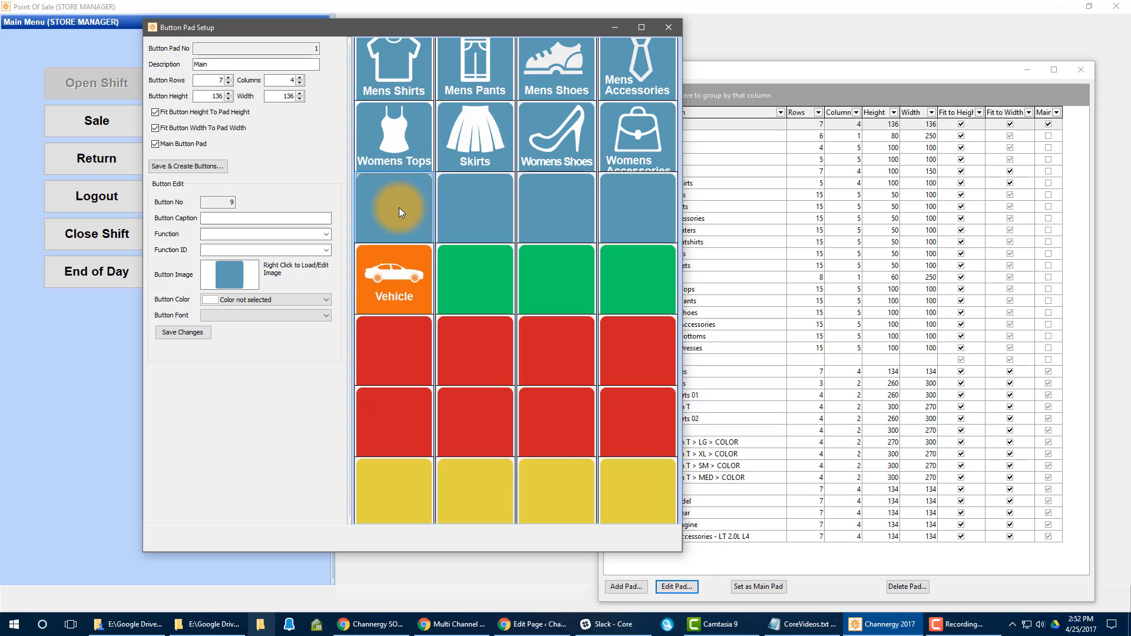
left_click(298, 218)
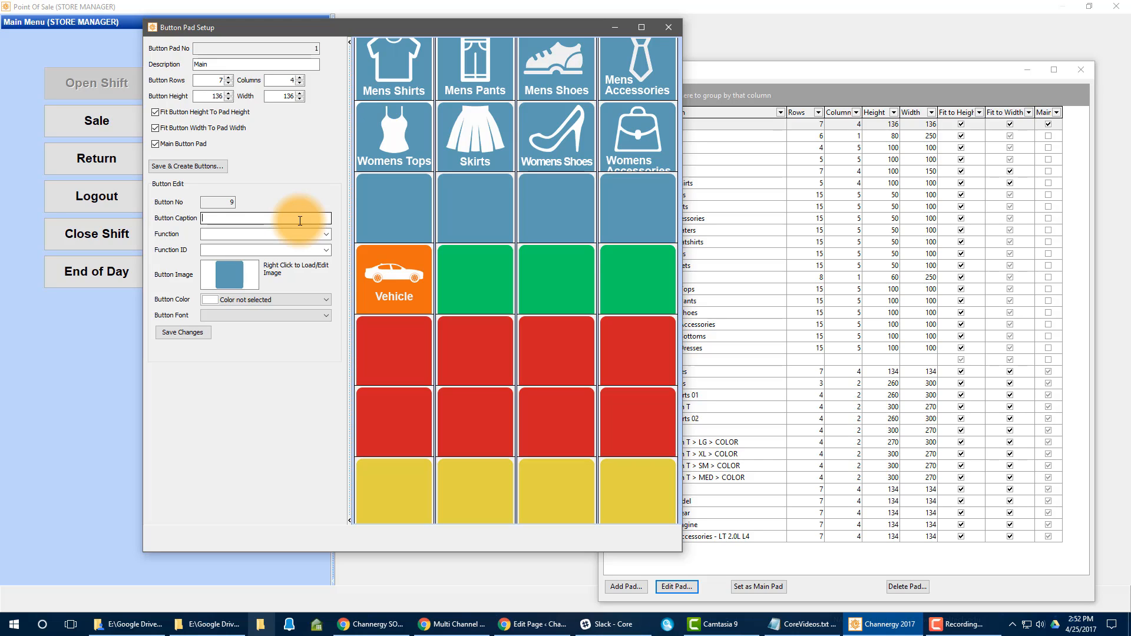
left_click(326, 234)
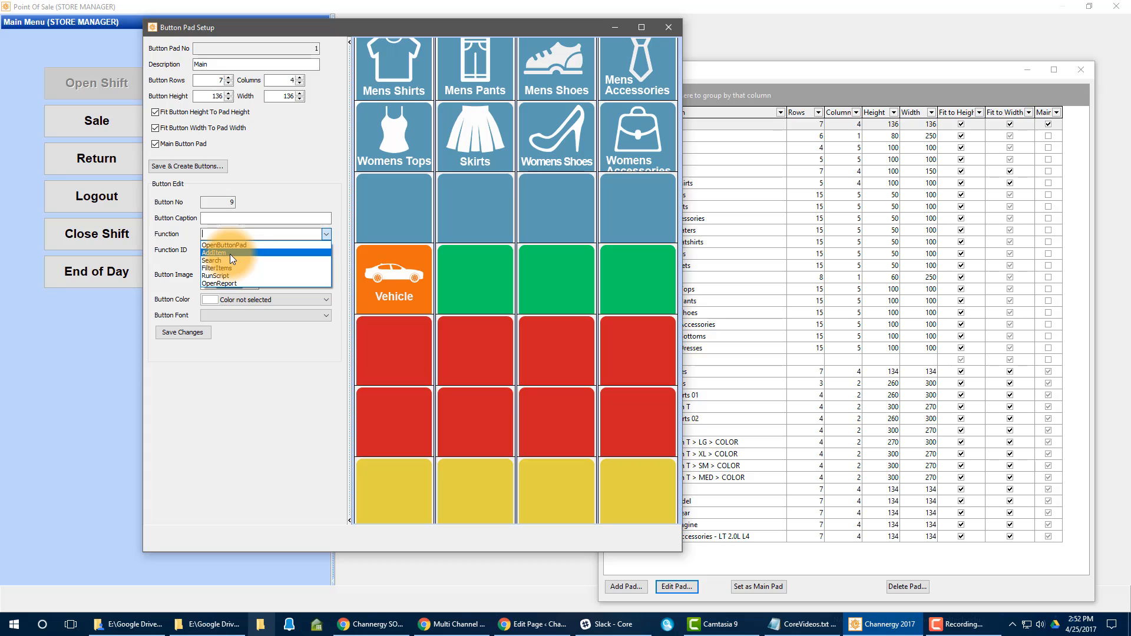
left_click(231, 253)
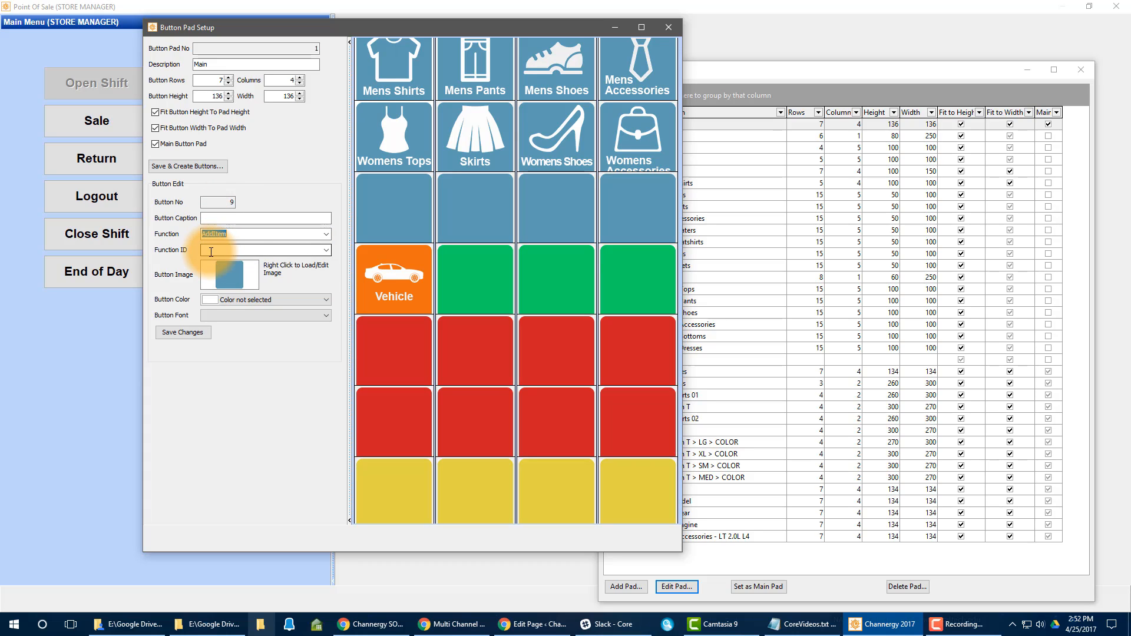
left_click(248, 249)
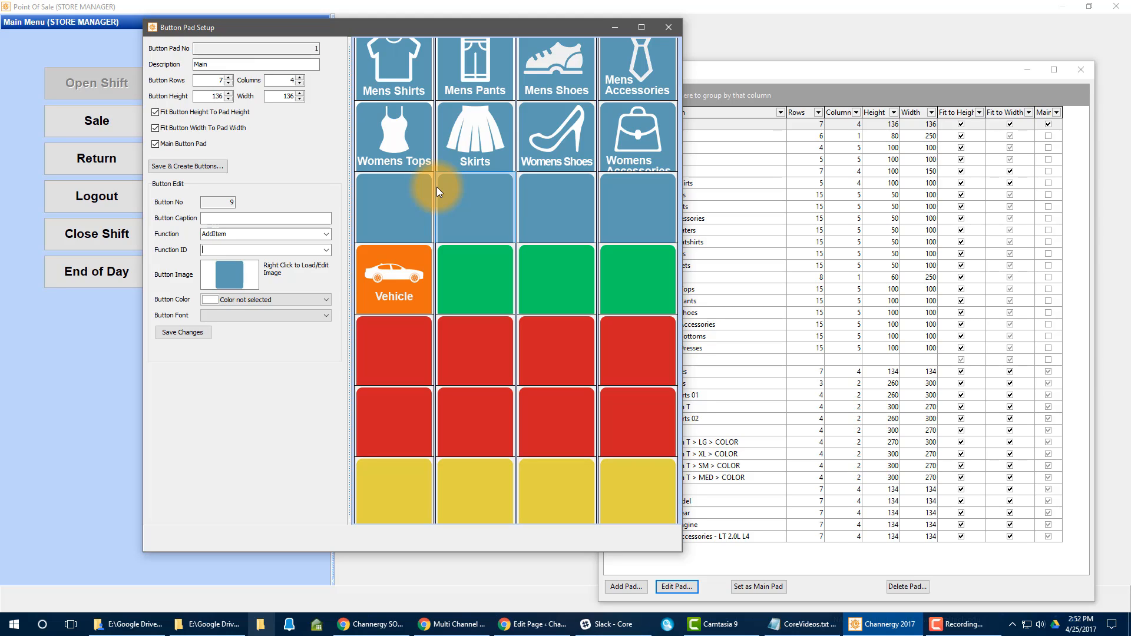
Switch button 9's function to OpenButtonPad.
left_click(298, 219)
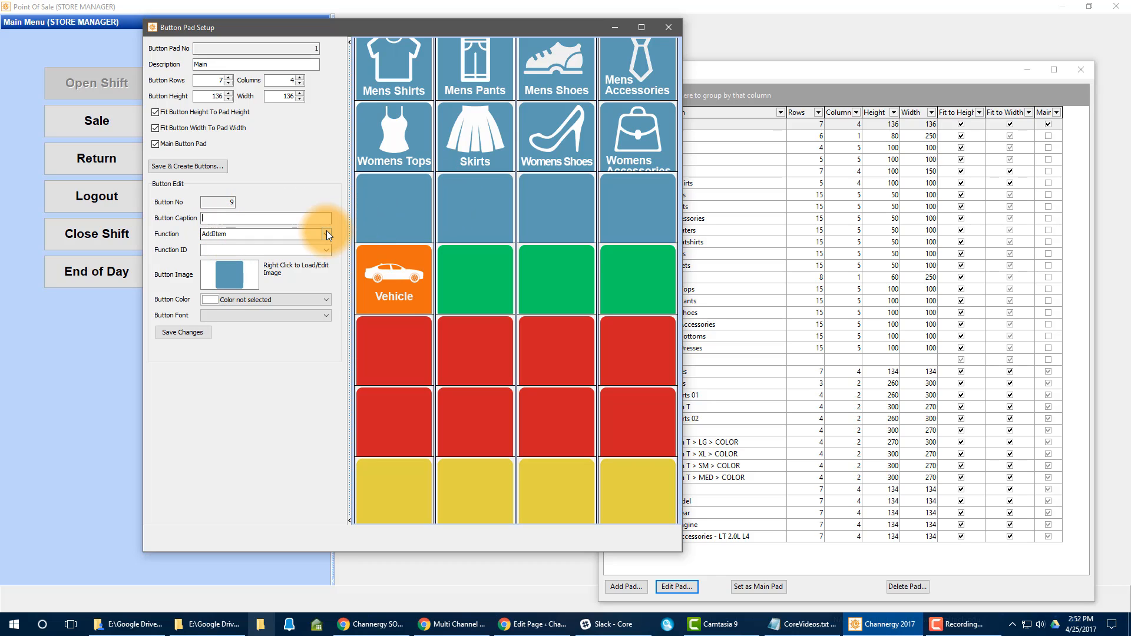
left_click(327, 234)
left_click(235, 246)
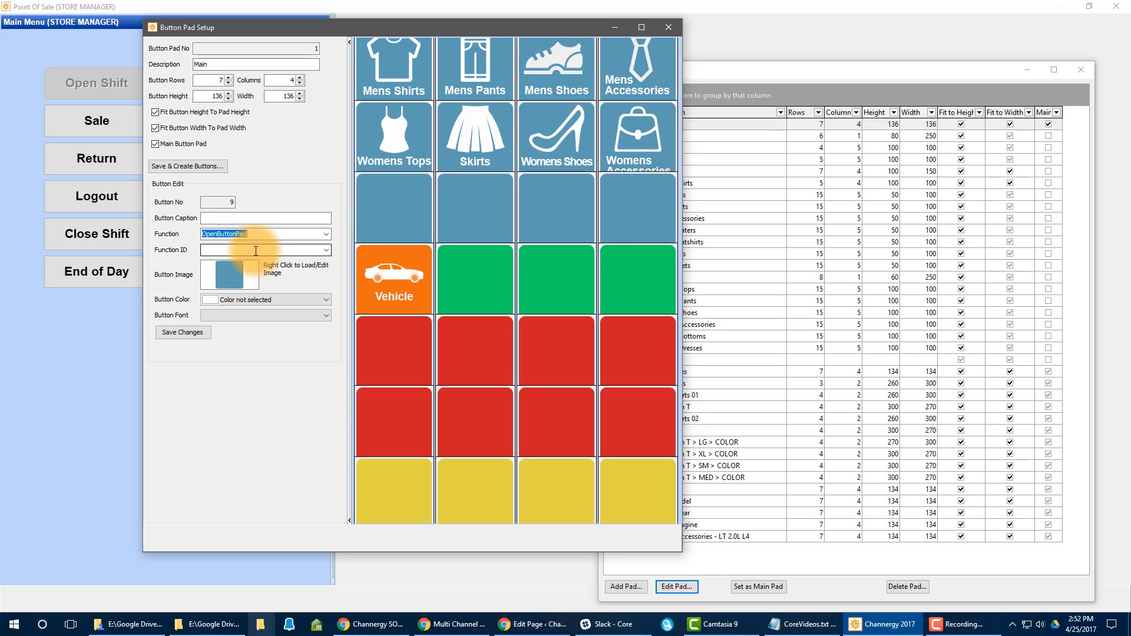
Examine the Mens Shirts button's function ID and its image, color and font options, and close the Main pad's setup.
left_click(391, 72)
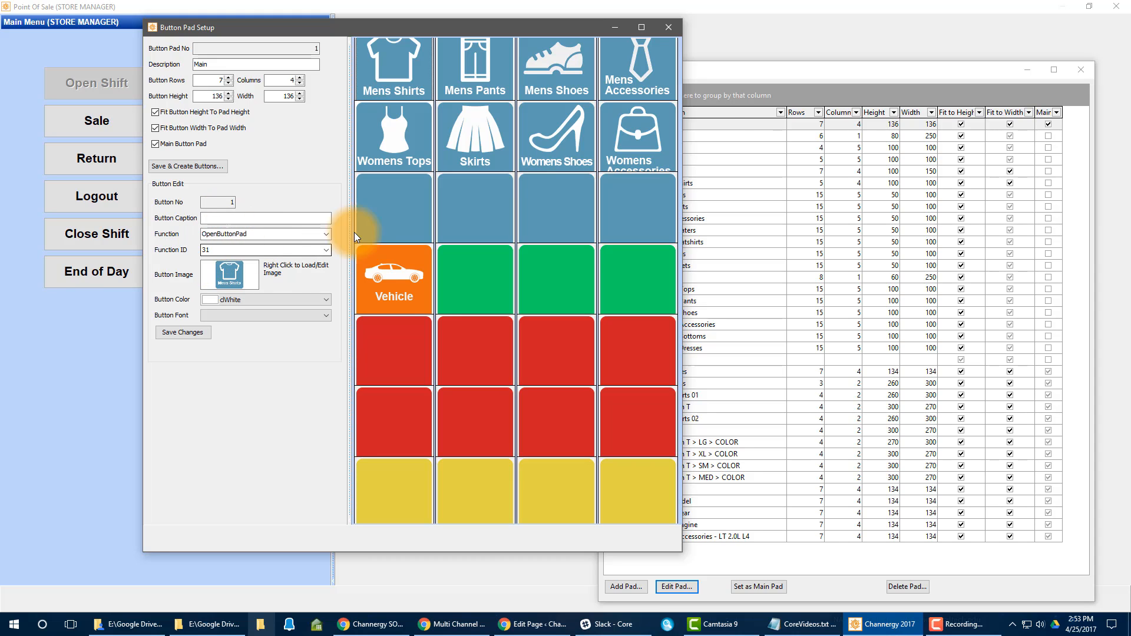
left_click_drag(532, 28, 441, 31)
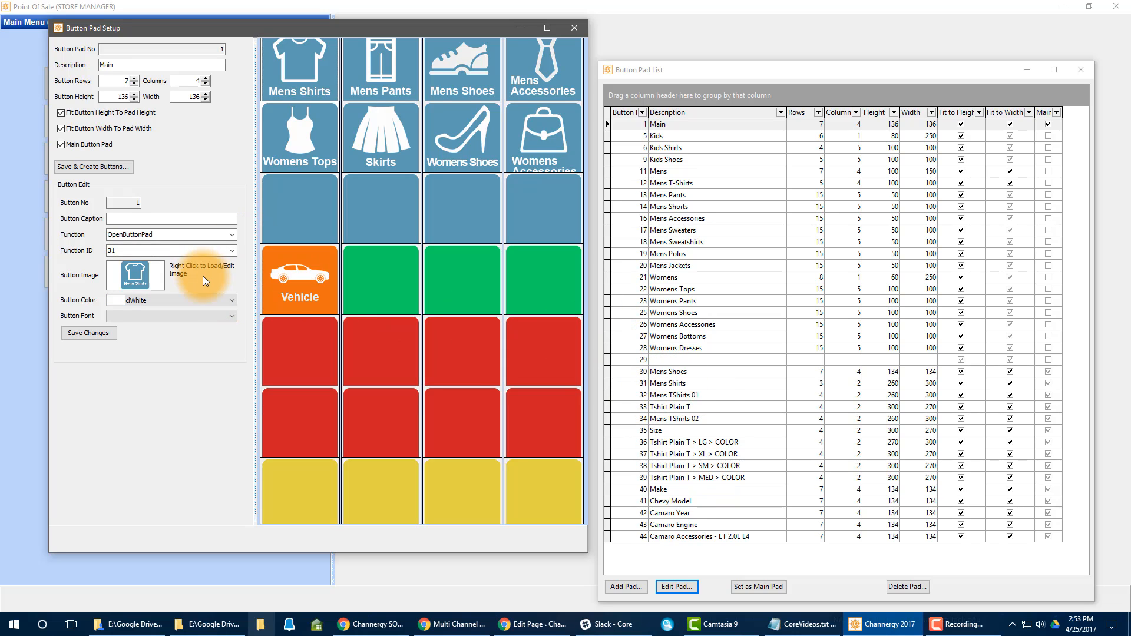
right_click(136, 278)
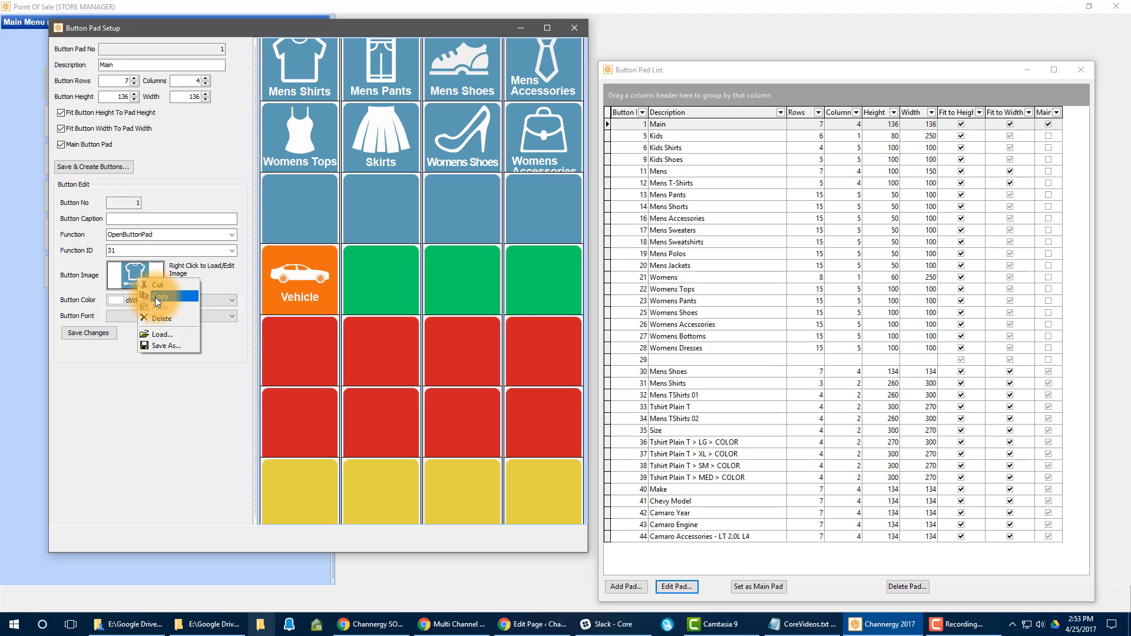
left_click(179, 404)
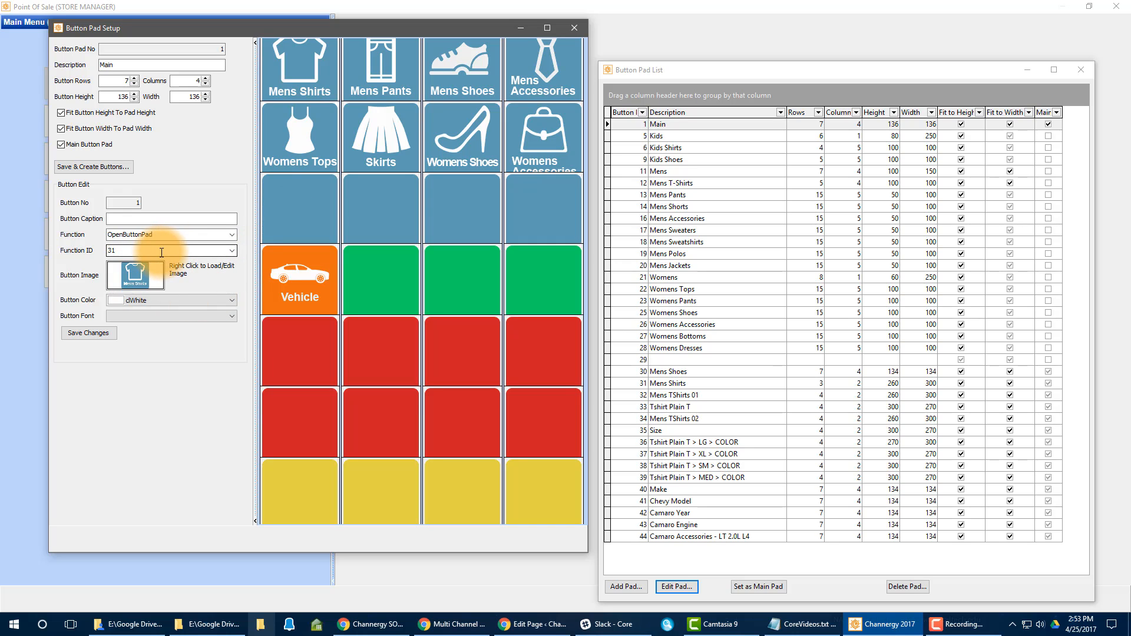
left_click(224, 300)
left_click(122, 358)
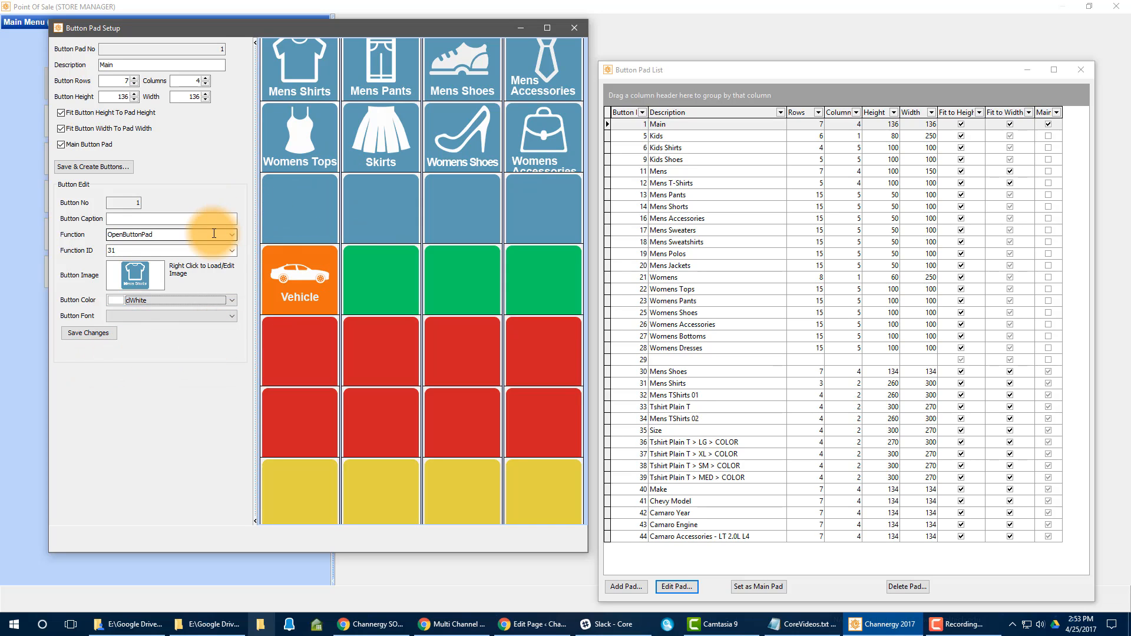
left_click(235, 312)
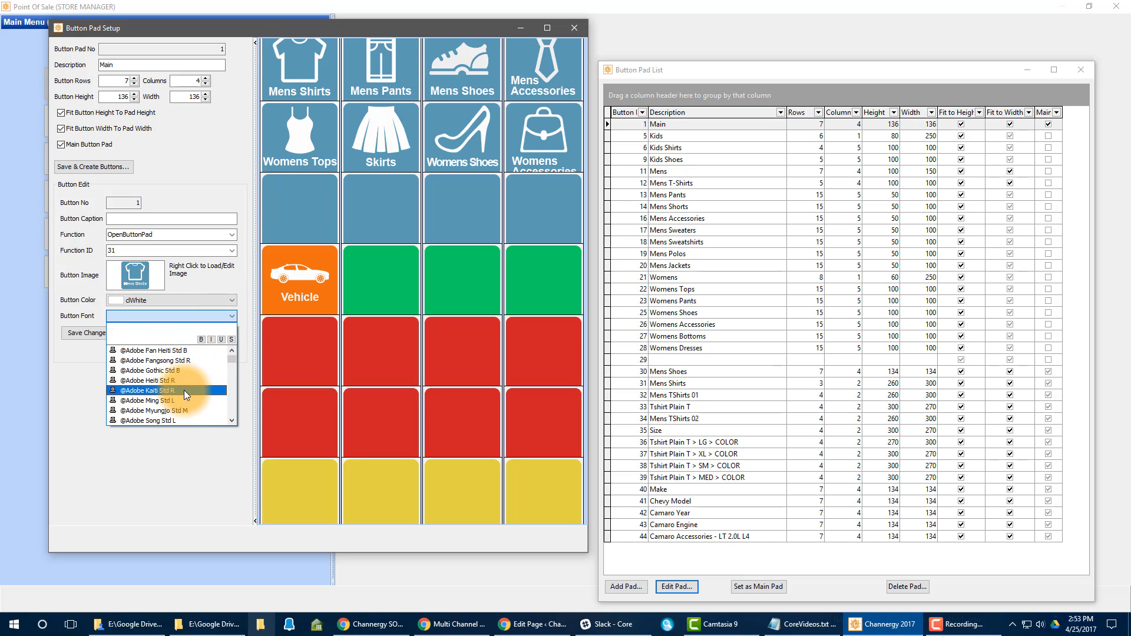
left_click(182, 474)
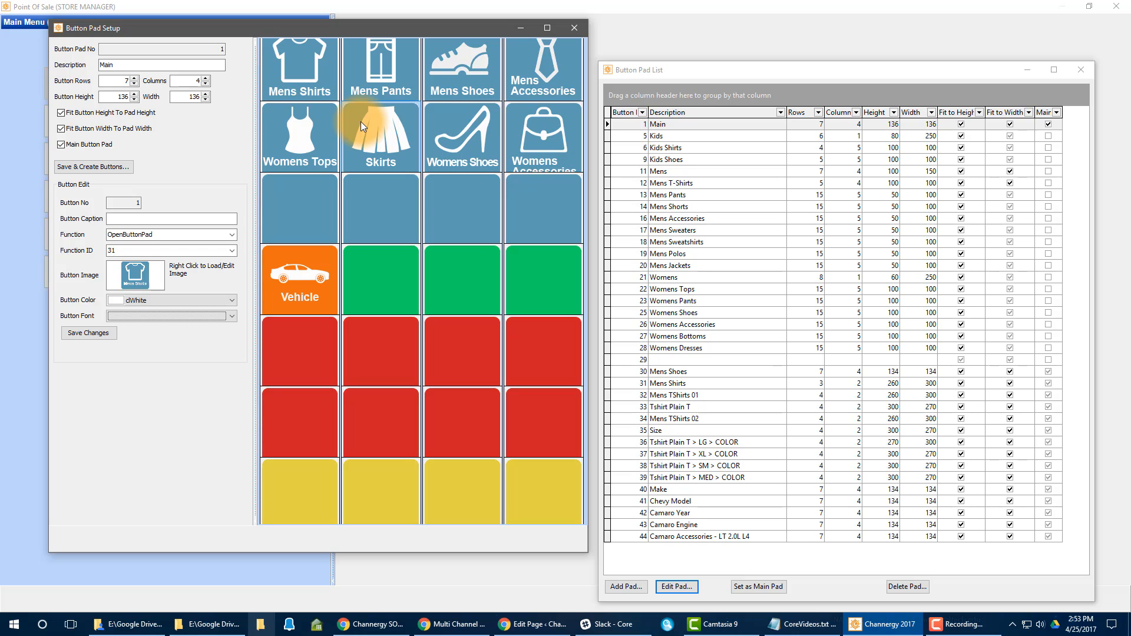
left_click(573, 27)
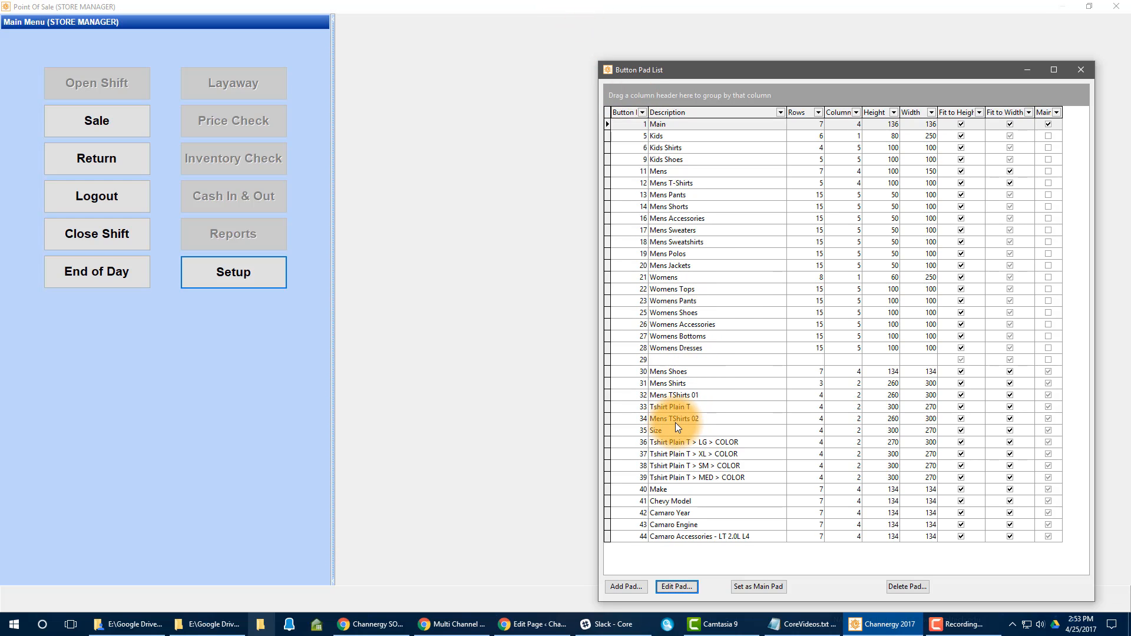
Open the Mens Shirts button pad for editing, extend its setup window vertically and save the button's changes.
left_click(676, 383)
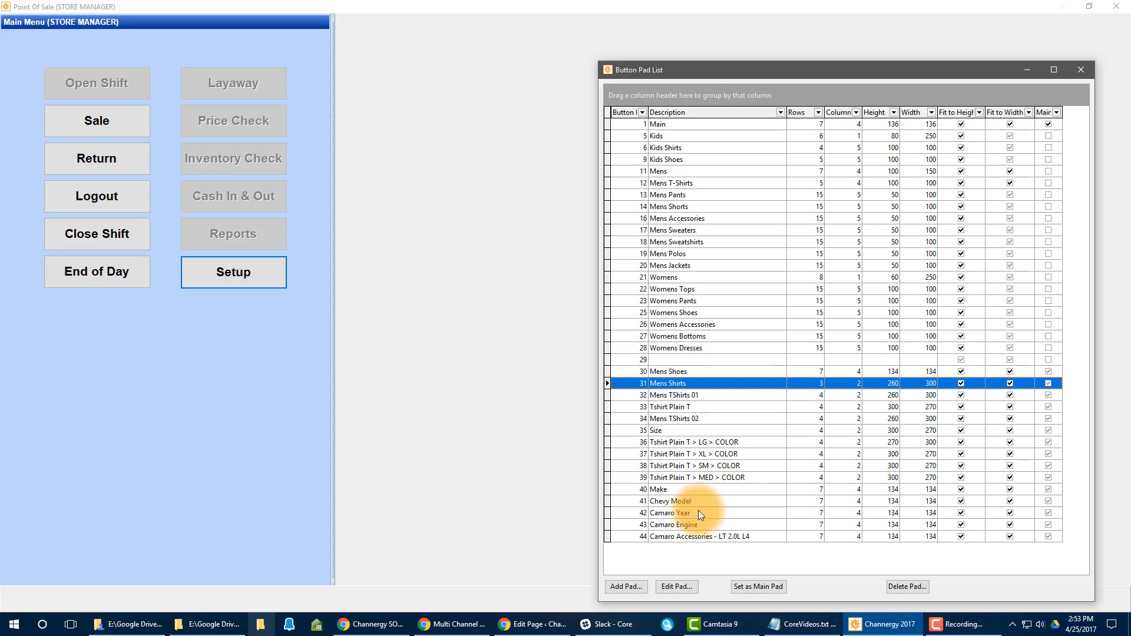
left_click(680, 587)
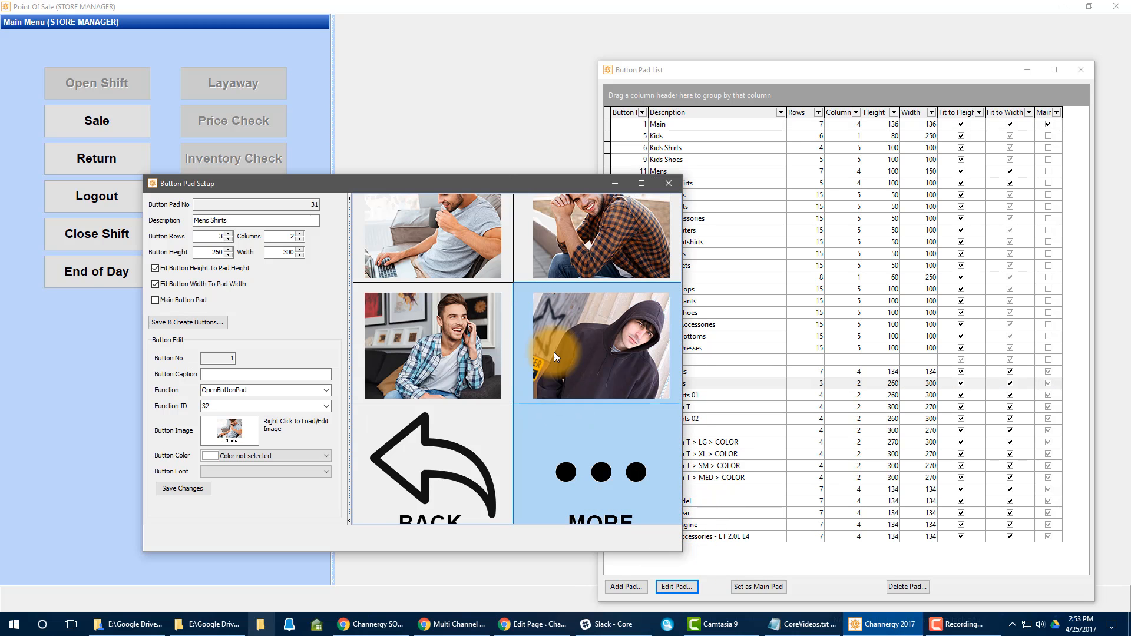
left_click_drag(479, 174, 479, 12)
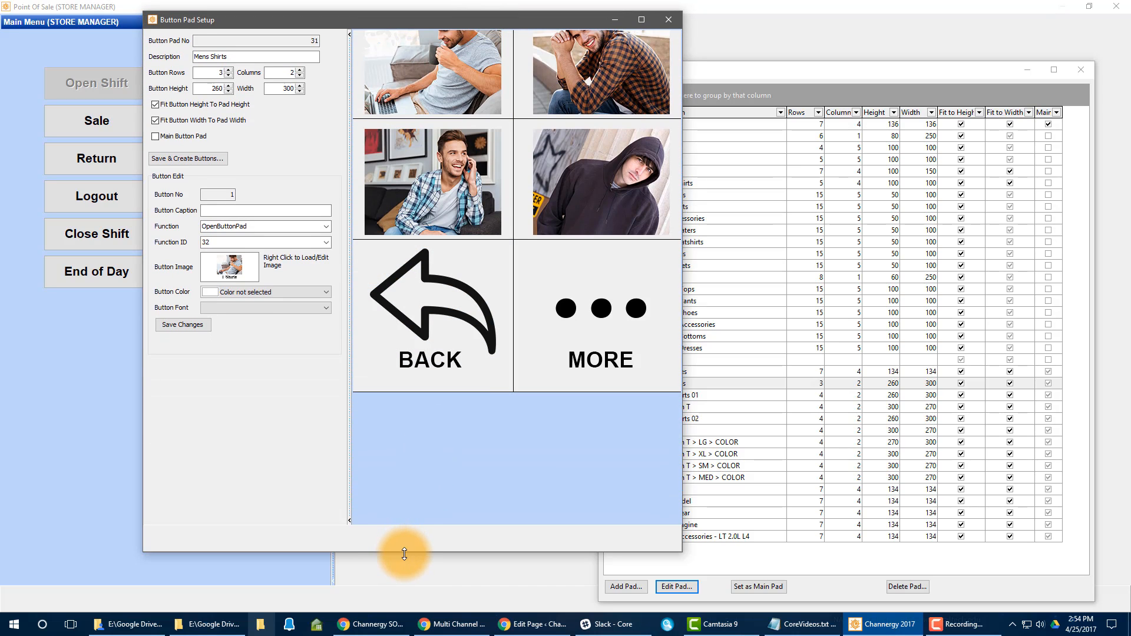
left_click_drag(404, 553, 404, 593)
left_click(203, 327)
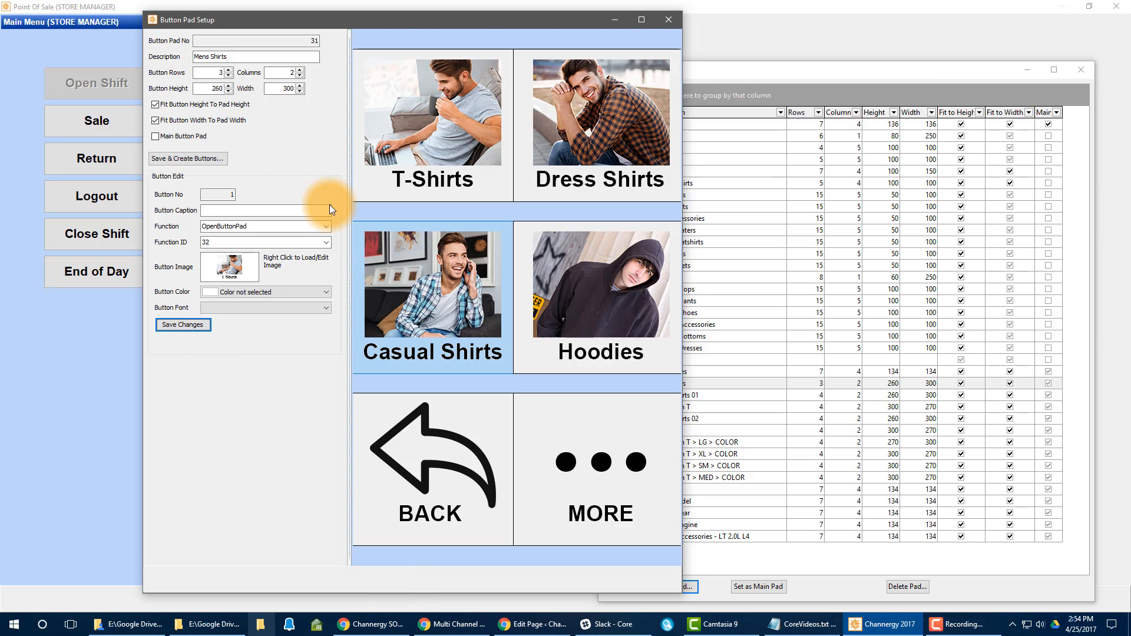
Compare the settings of the T-Shirts and Dress Shirts buttons and review the functions available for the T-Shirts button.
left_click(310, 57)
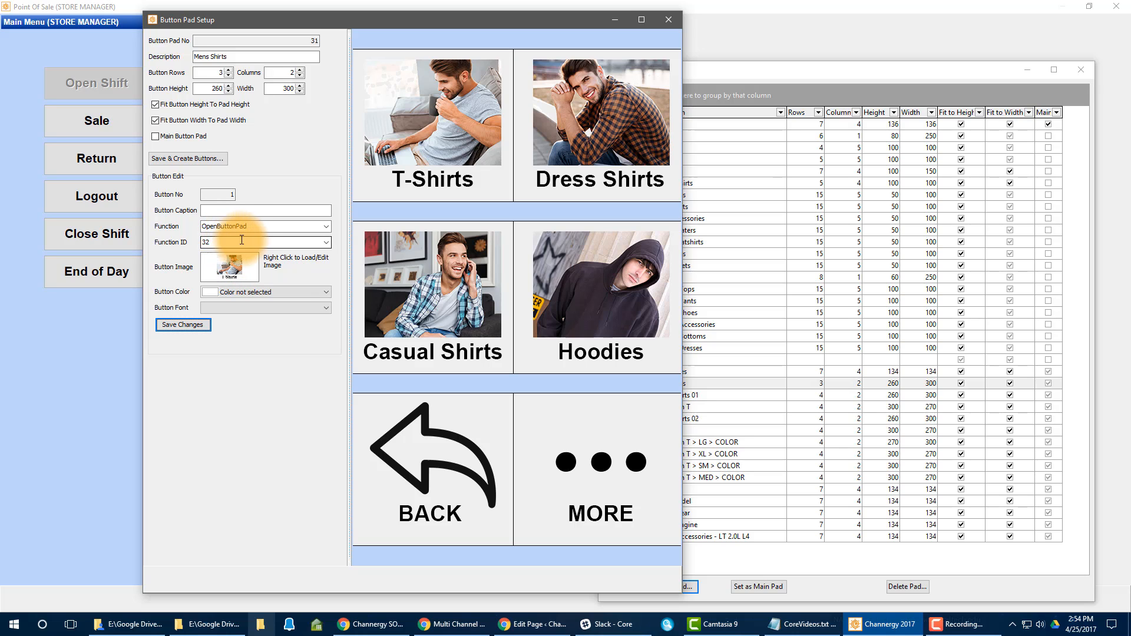
left_click(429, 149)
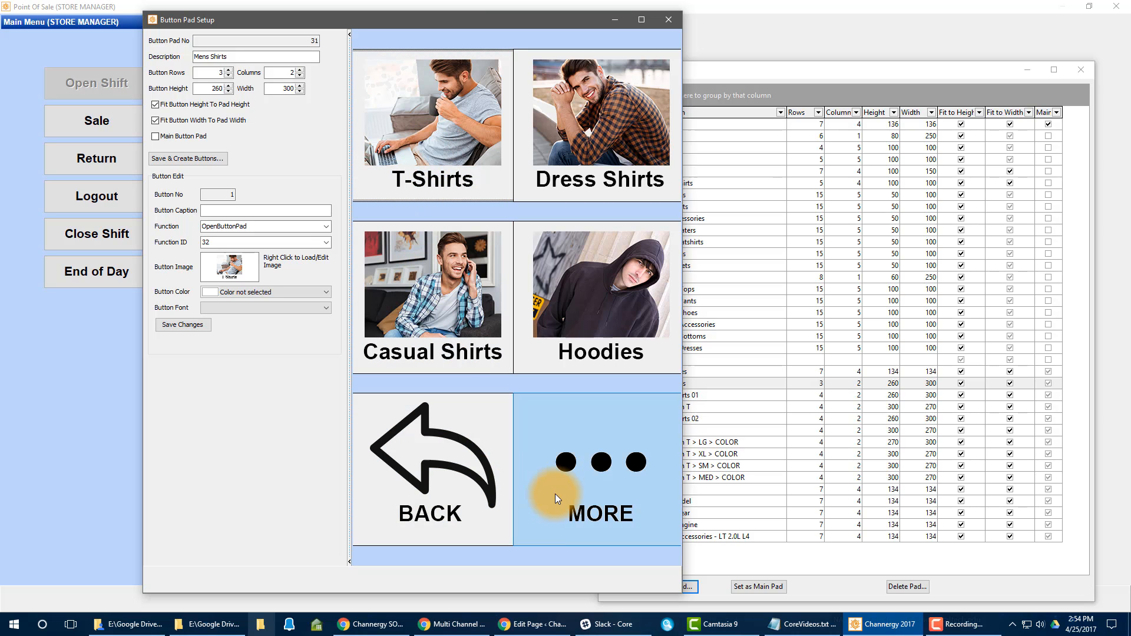
left_click(577, 149)
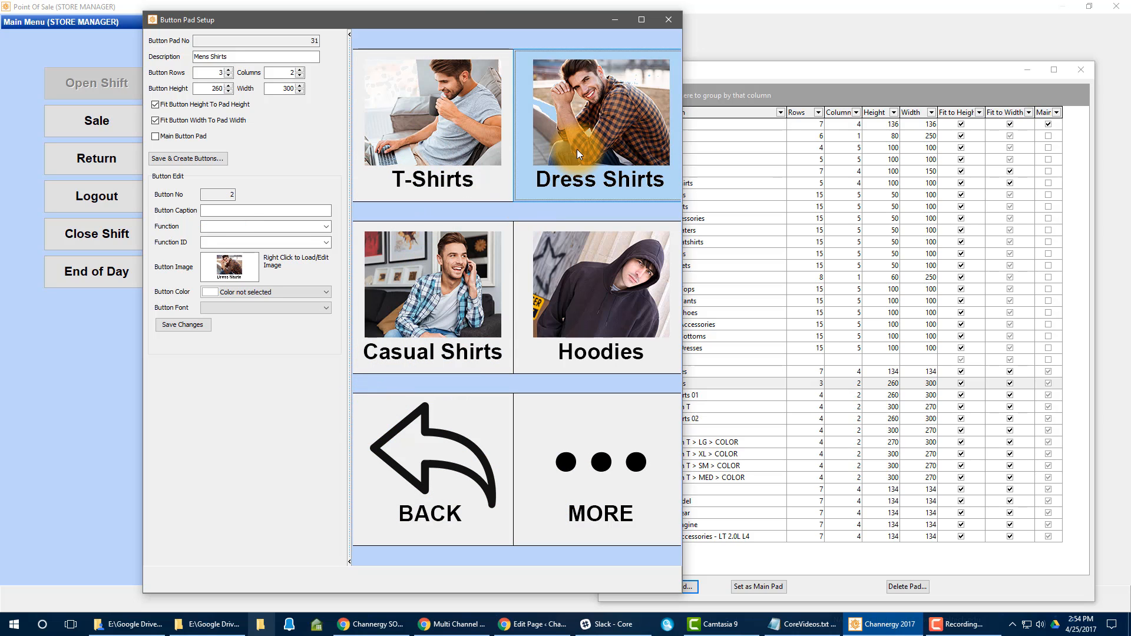
left_click(433, 134)
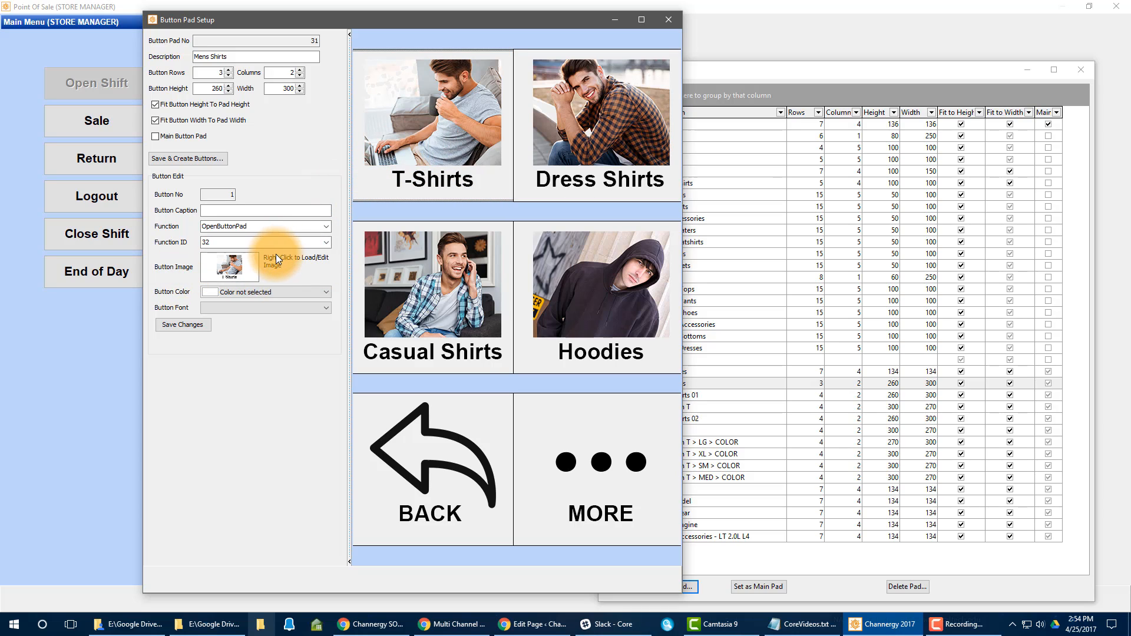
left_click(323, 228)
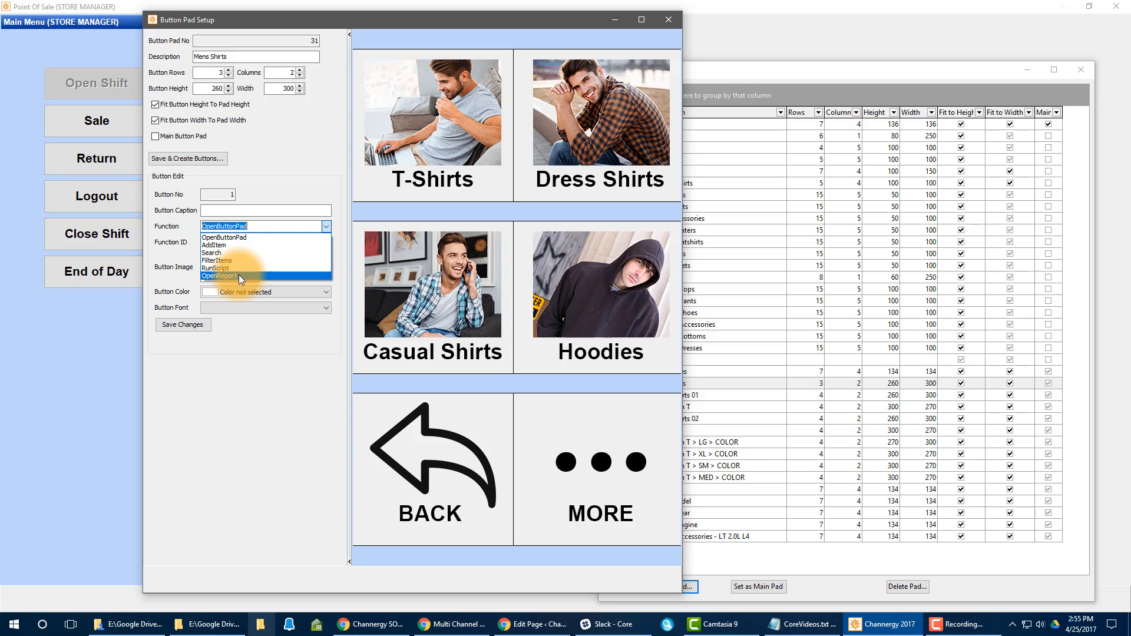
left_click(264, 440)
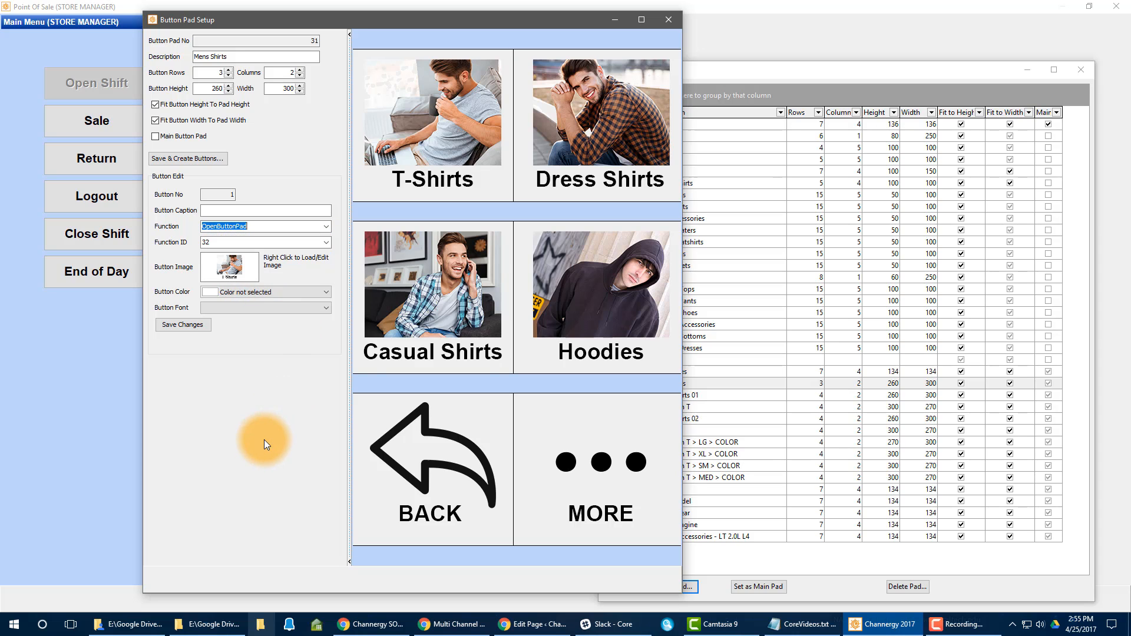
Close the Mens Shirts pad setup and the button pad list, and start a new sale.
left_click(667, 18)
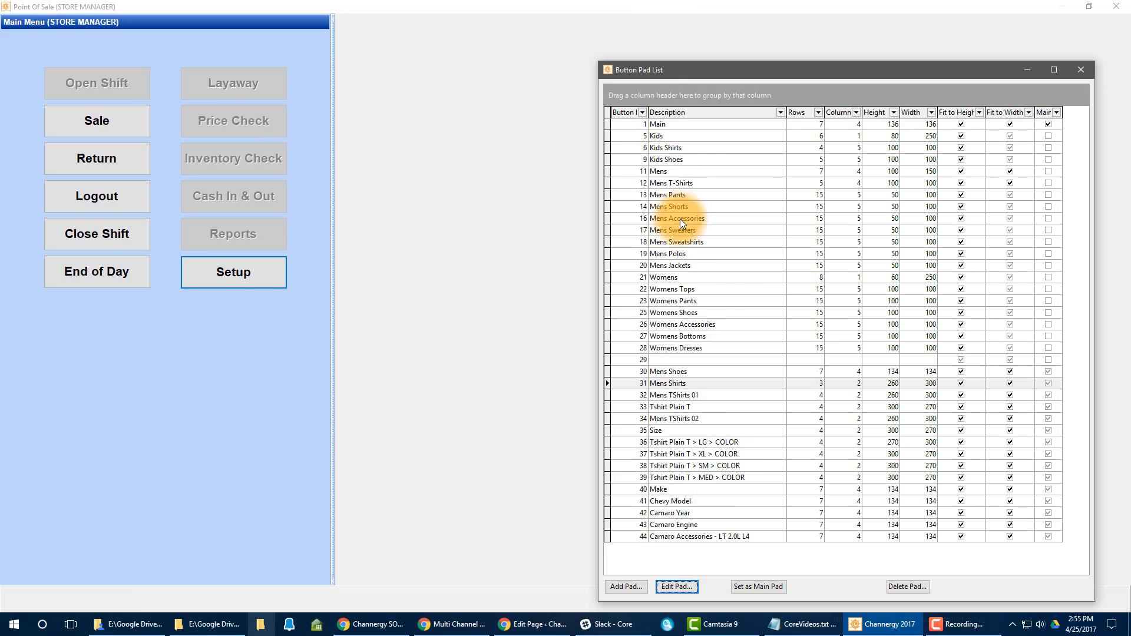
left_click(1078, 70)
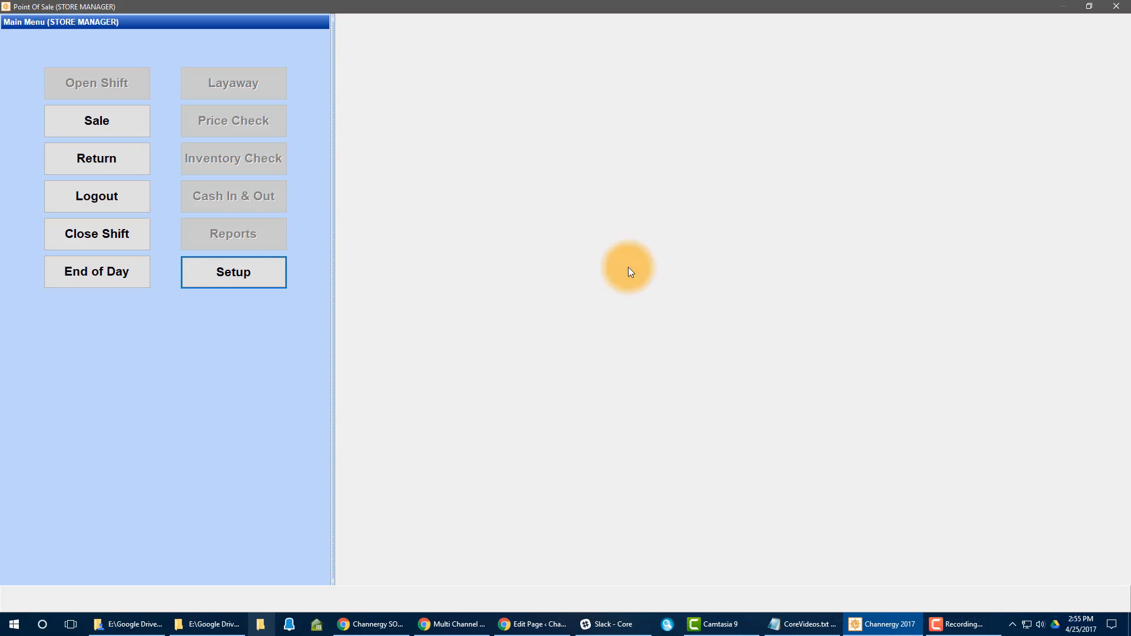
left_click(108, 121)
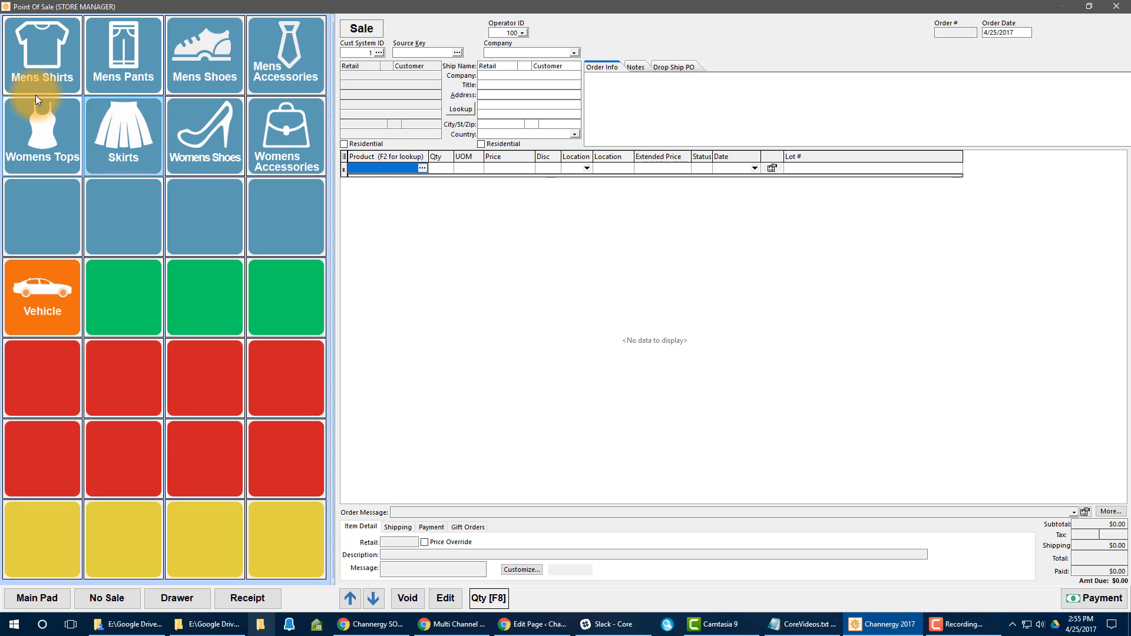
Browse the Mens Shirts pad and both pages of its T-Shirts pad, and return to the main button pad.
left_click(44, 68)
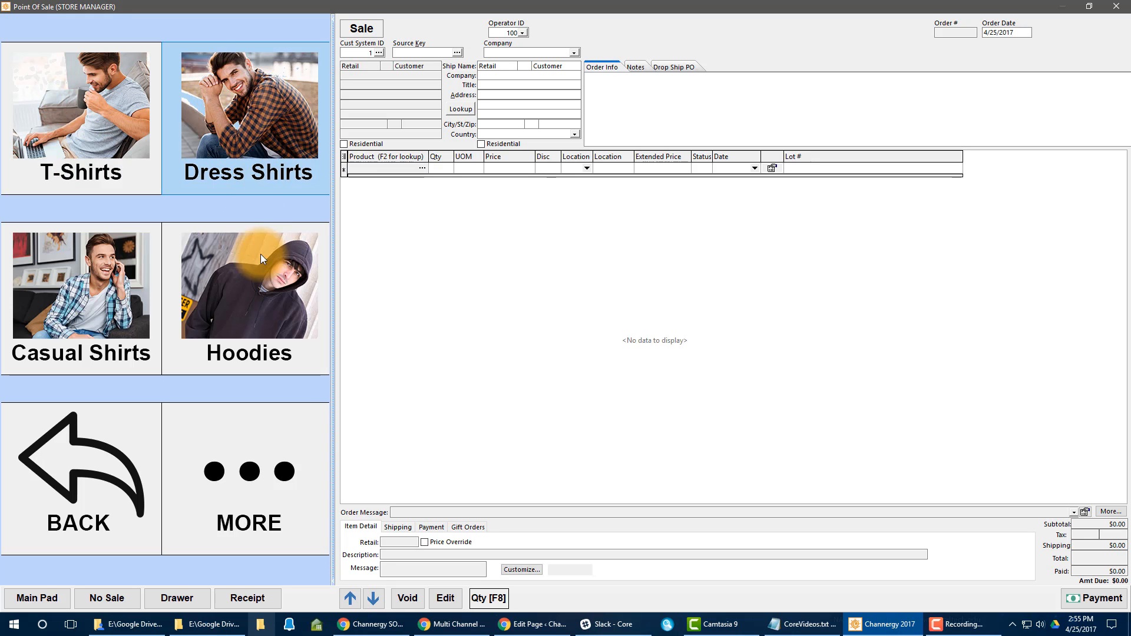
left_click(233, 468)
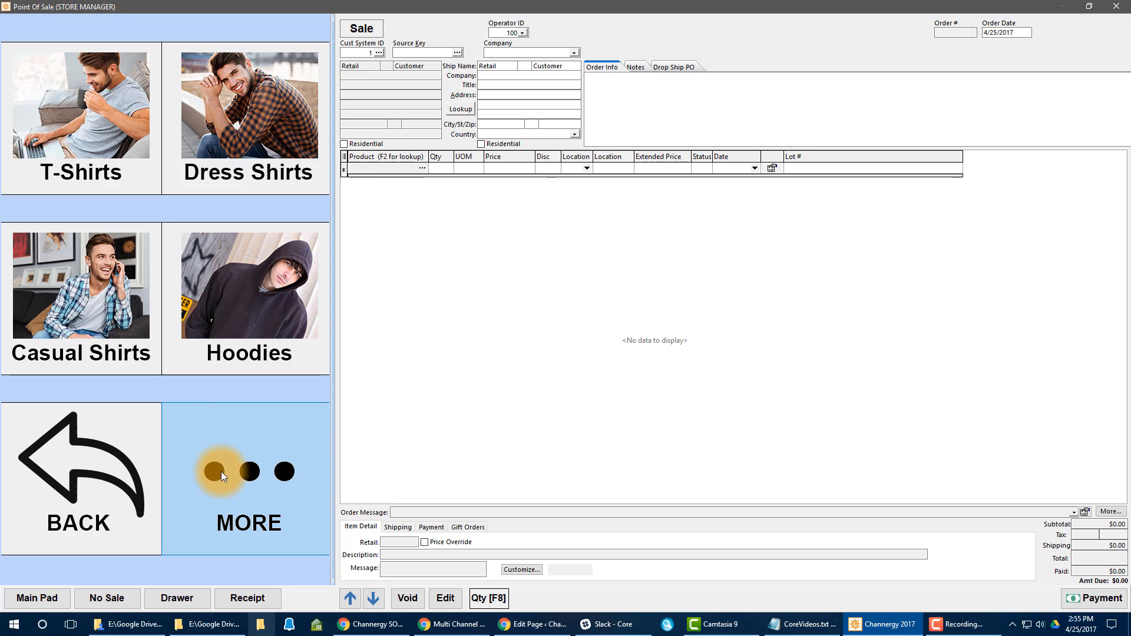
left_click(90, 125)
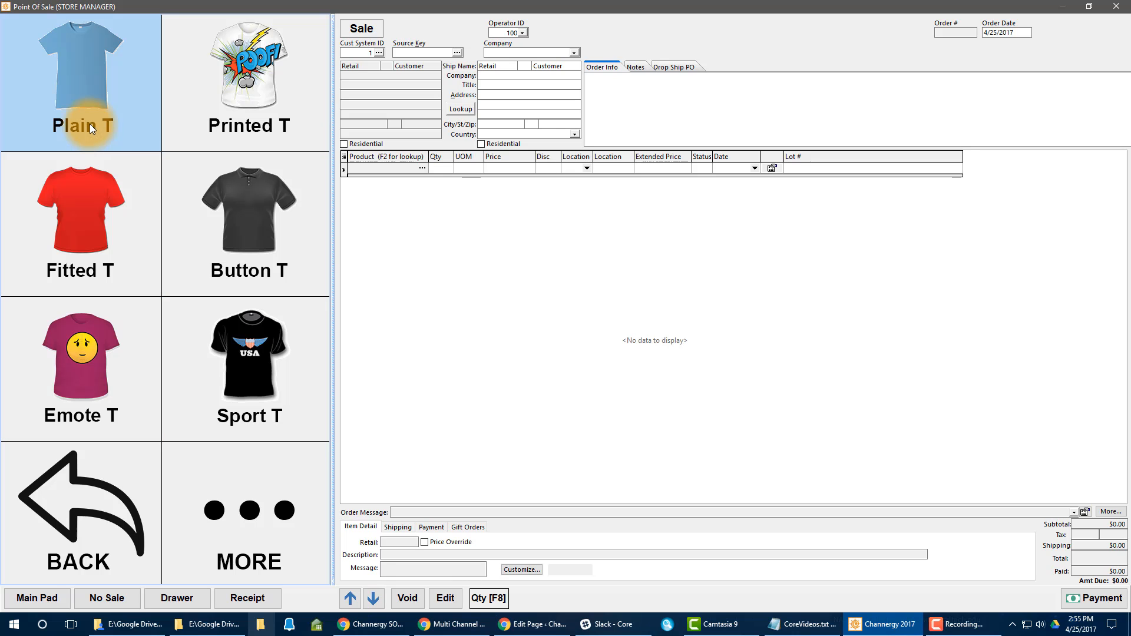
left_click(238, 491)
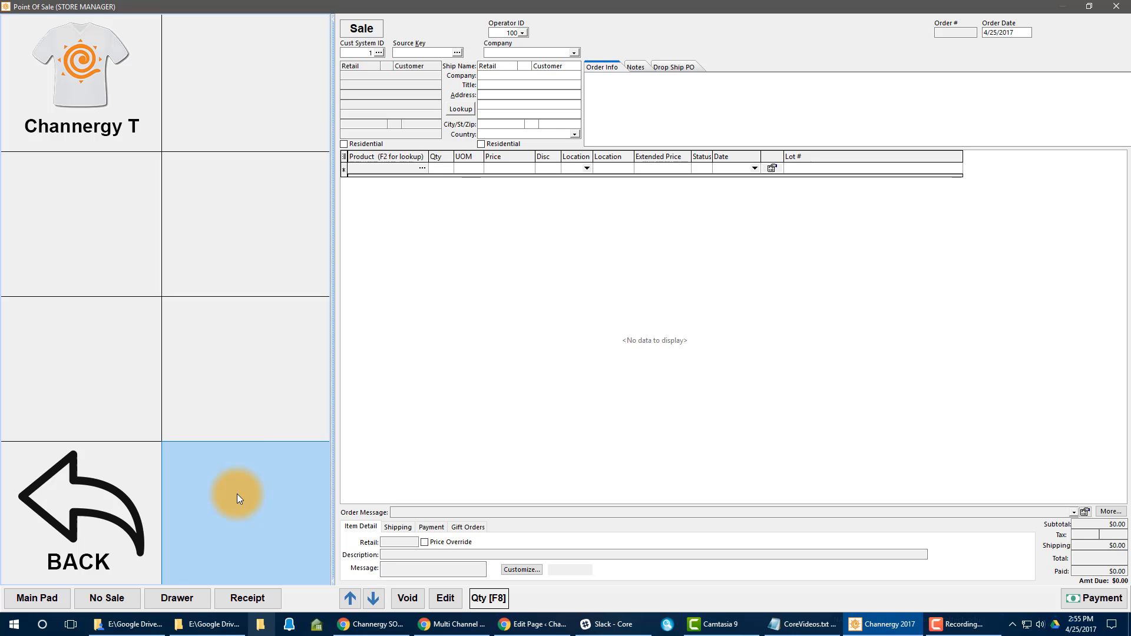
left_click(98, 519)
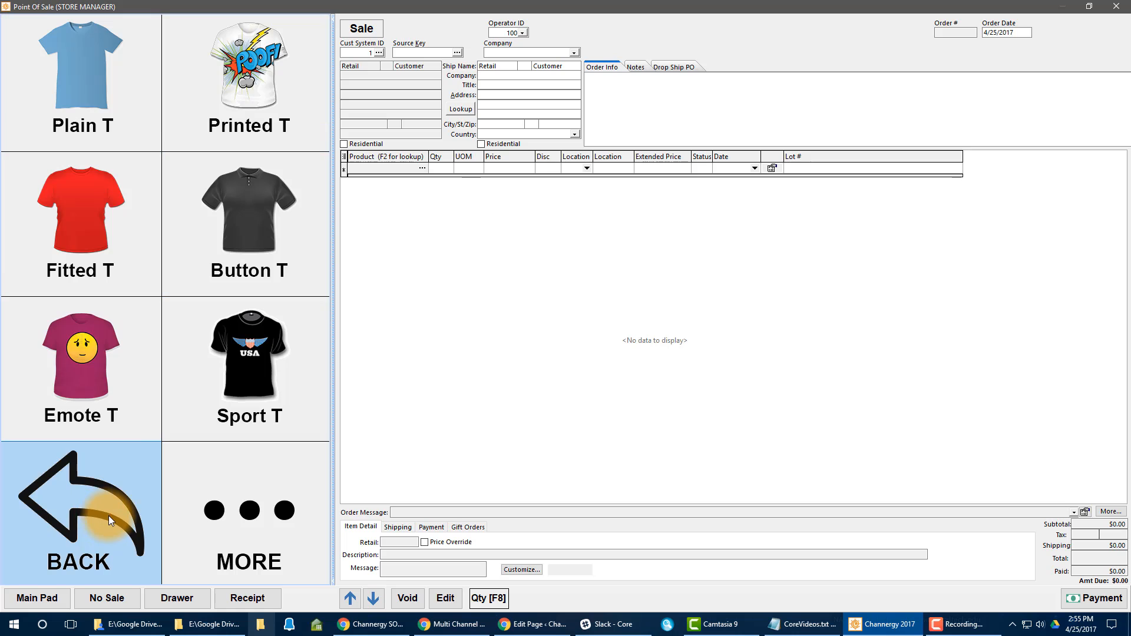
left_click(111, 491)
left_click(69, 508)
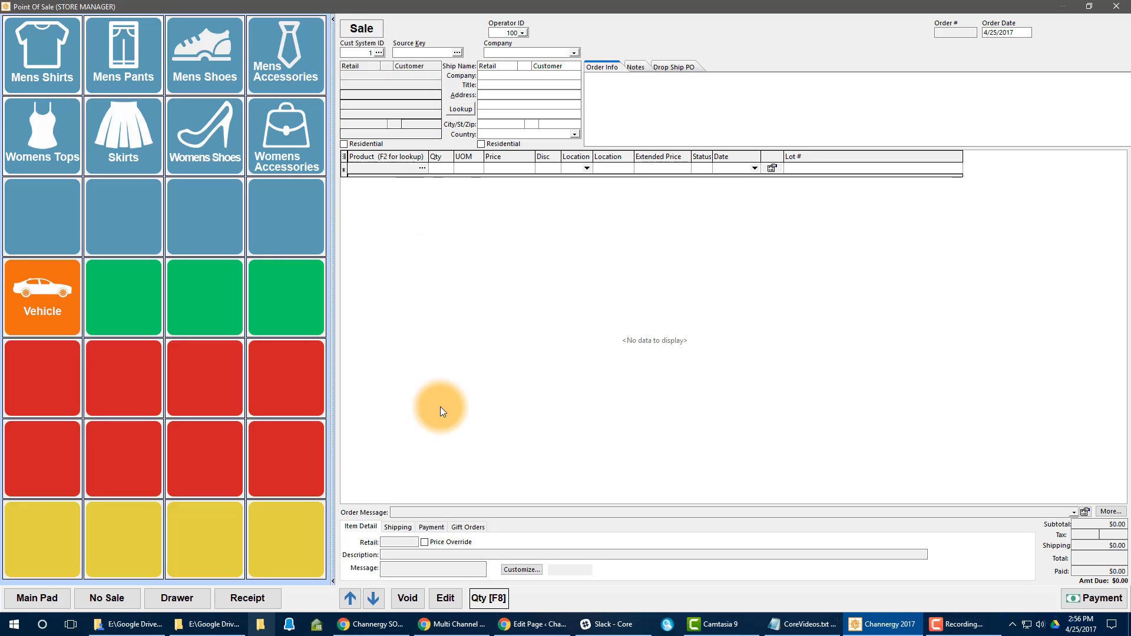
View the sale's shipping contact fields and return to the item details.
left_click(407, 527)
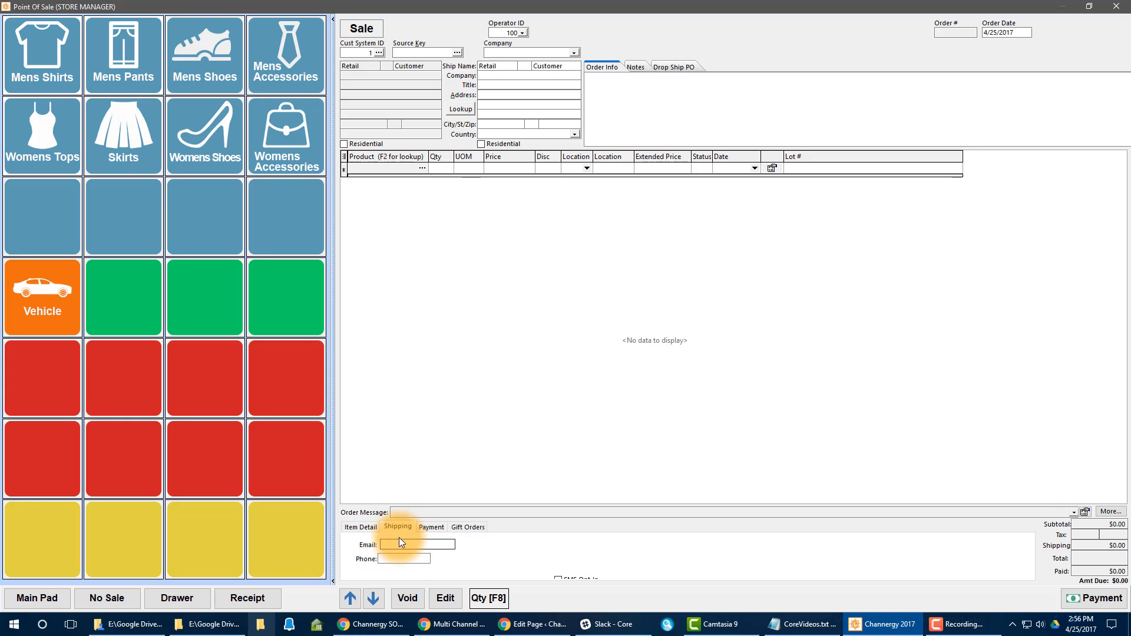
left_click(363, 527)
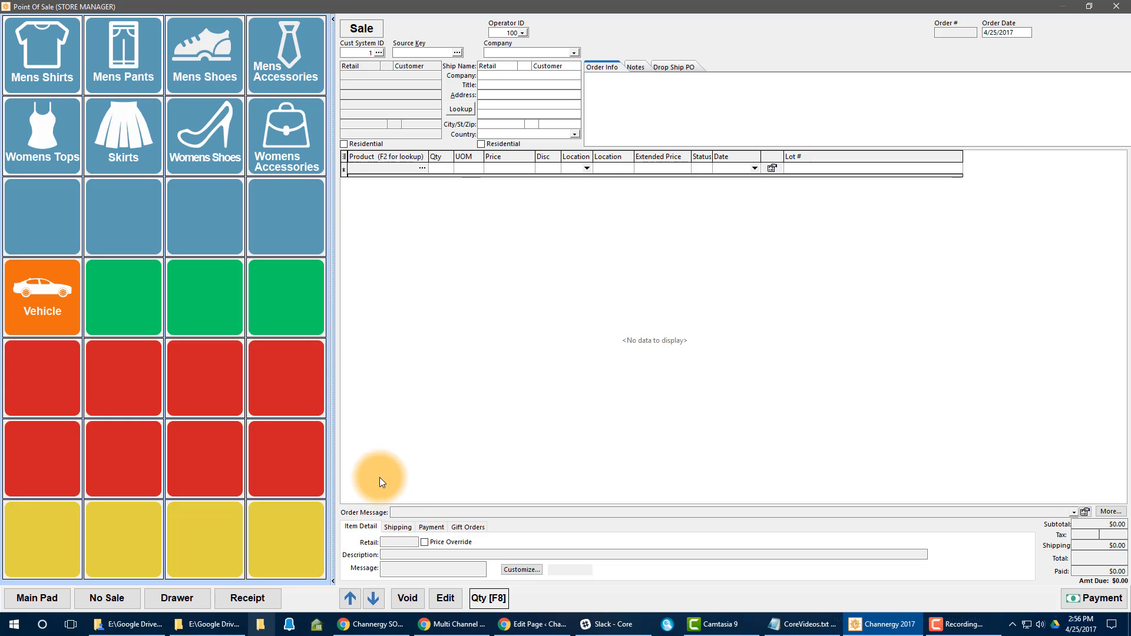